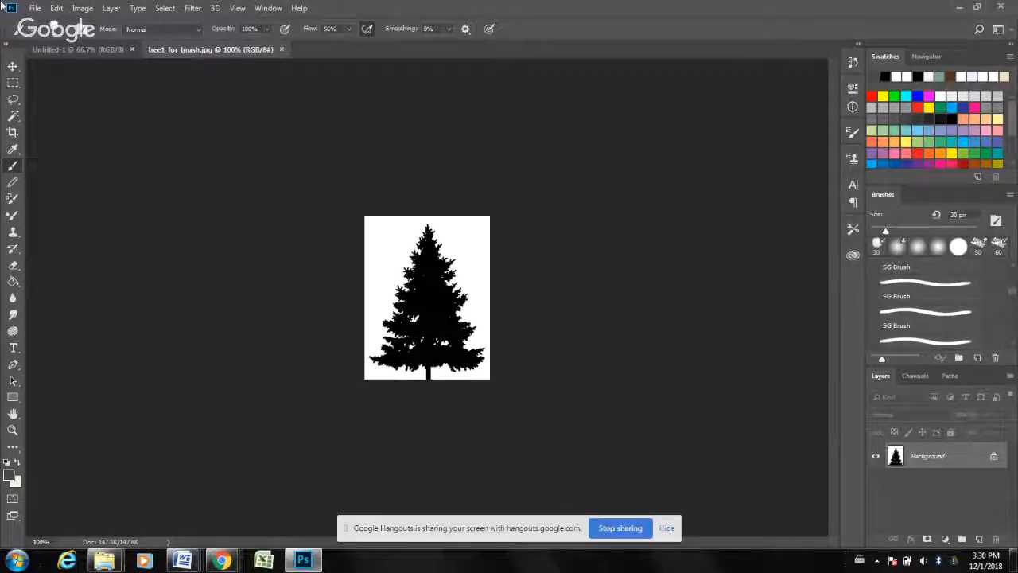
# Define the tree silhouette in tree1_for_brush.jpg as a brush preset named pinetree1.
pyautogui.click(14, 66)
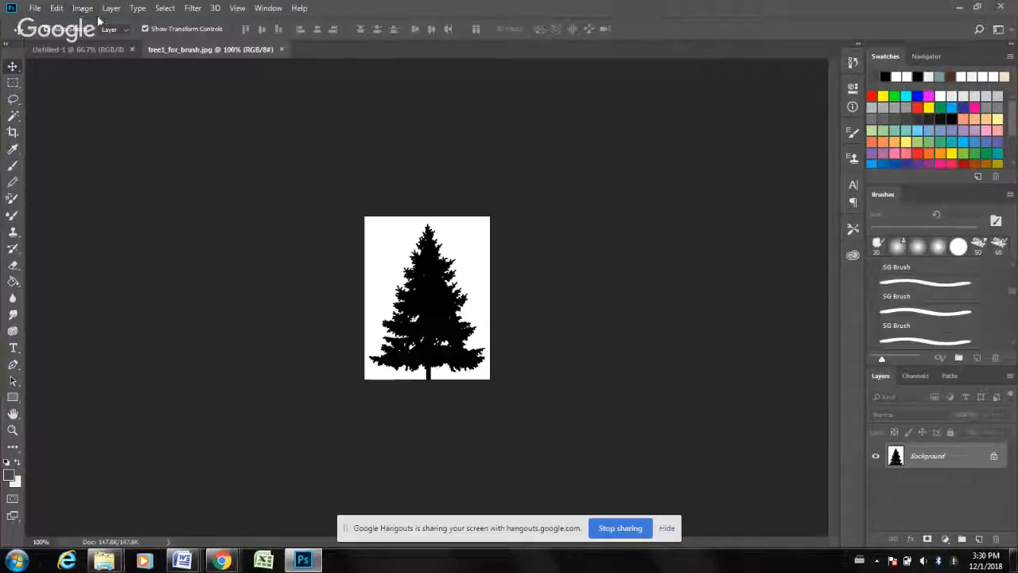
pyautogui.click(56, 8)
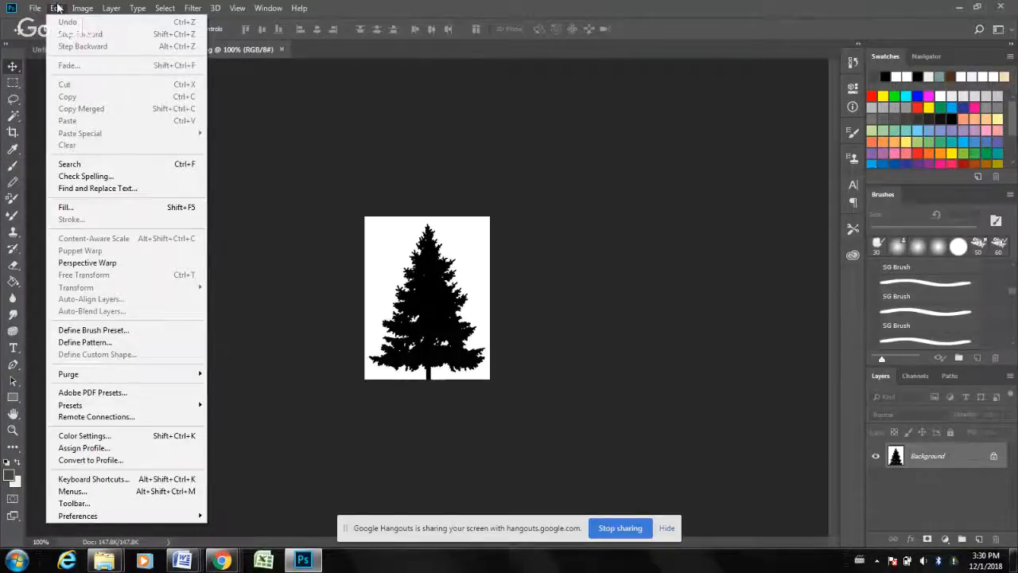
pyautogui.click(115, 330)
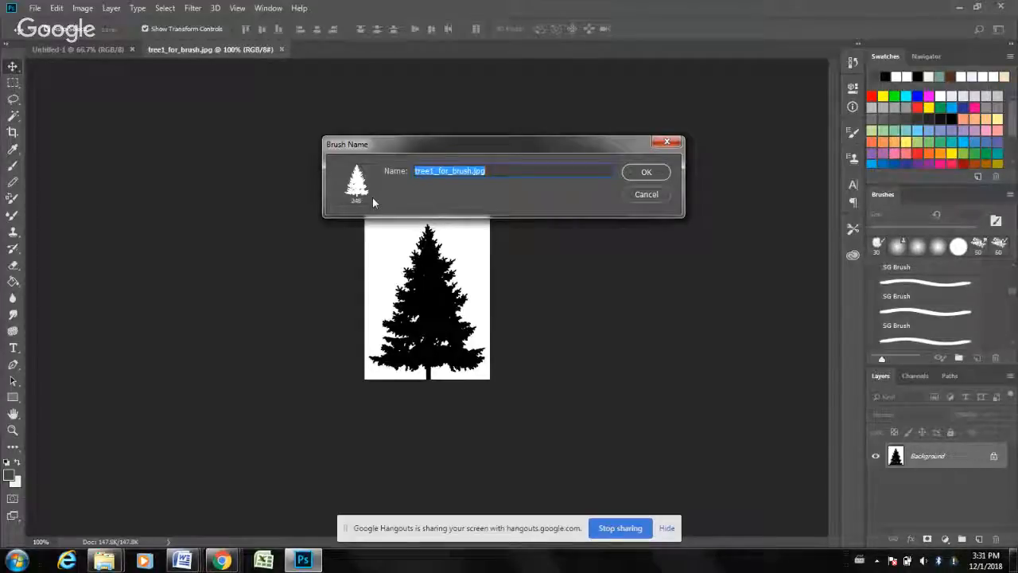
pyautogui.write('pine')
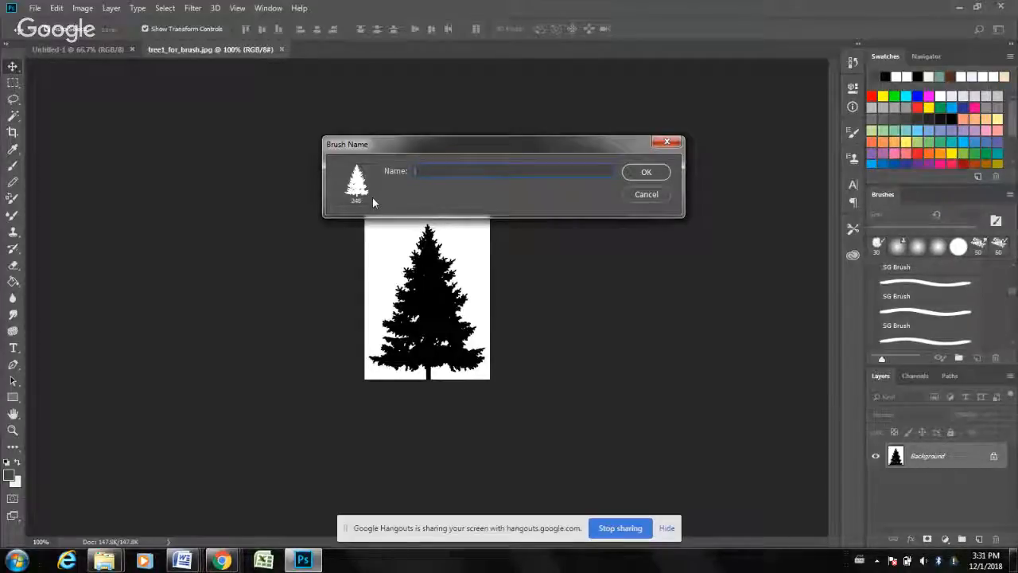
pyautogui.write('tree1')
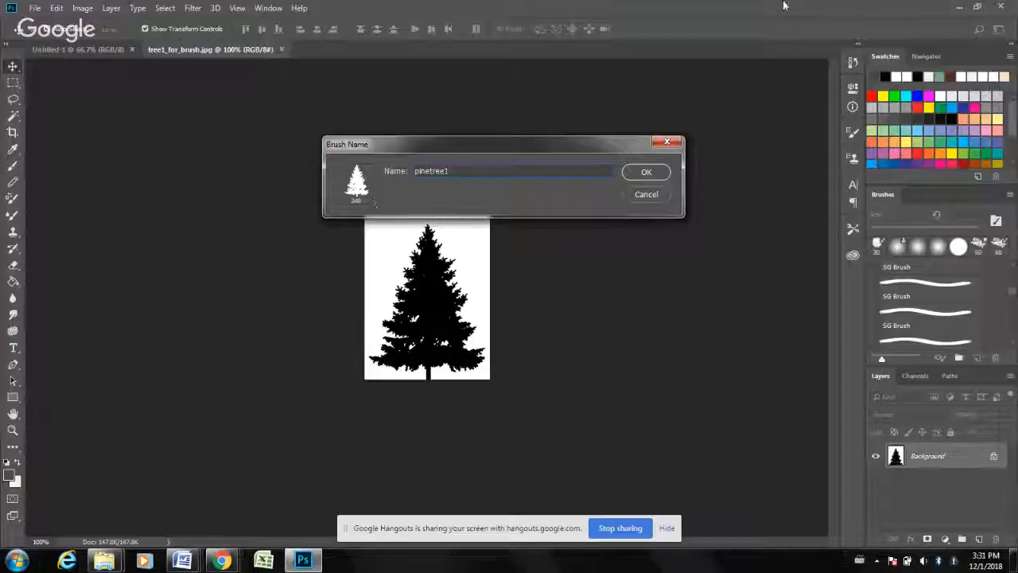
pyautogui.click(654, 172)
# Stamp three separate grey trees on the blank Untitled-1 canvas with the pinetree1 brush at 248 px.
pyautogui.press('b')
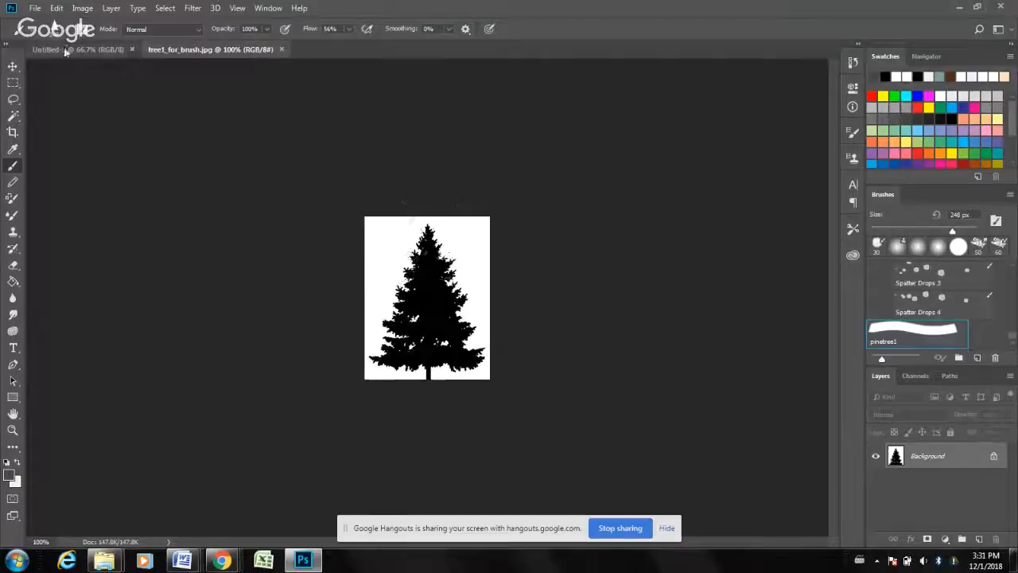
pyautogui.click(119, 50)
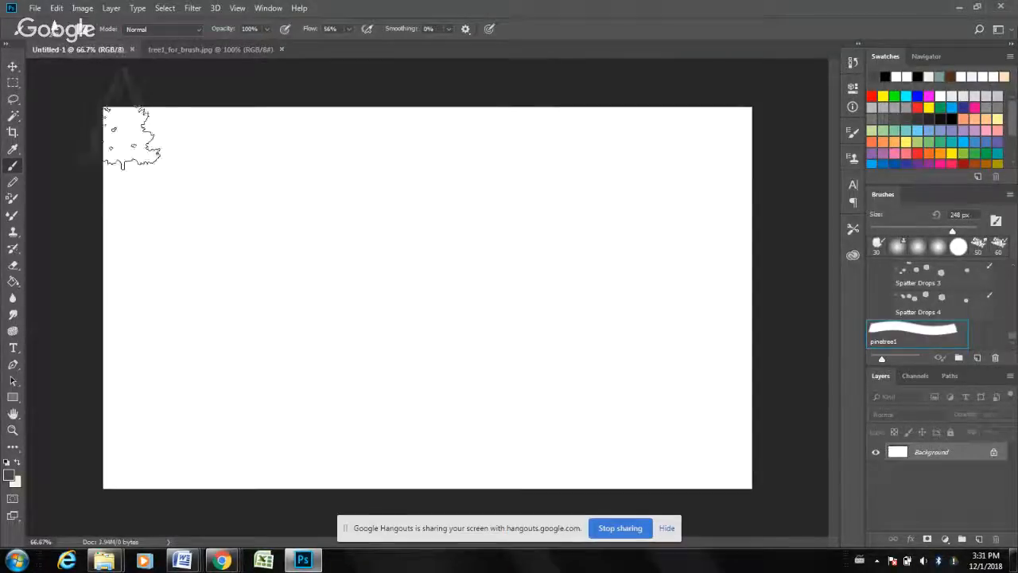
pyautogui.click(281, 308)
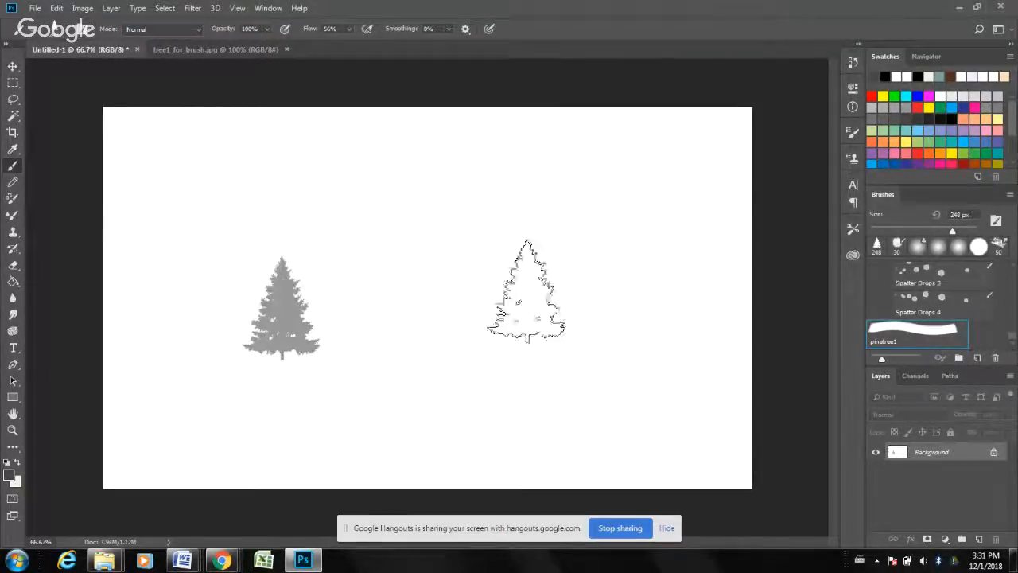
pyautogui.click(369, 250)
pyautogui.click(495, 346)
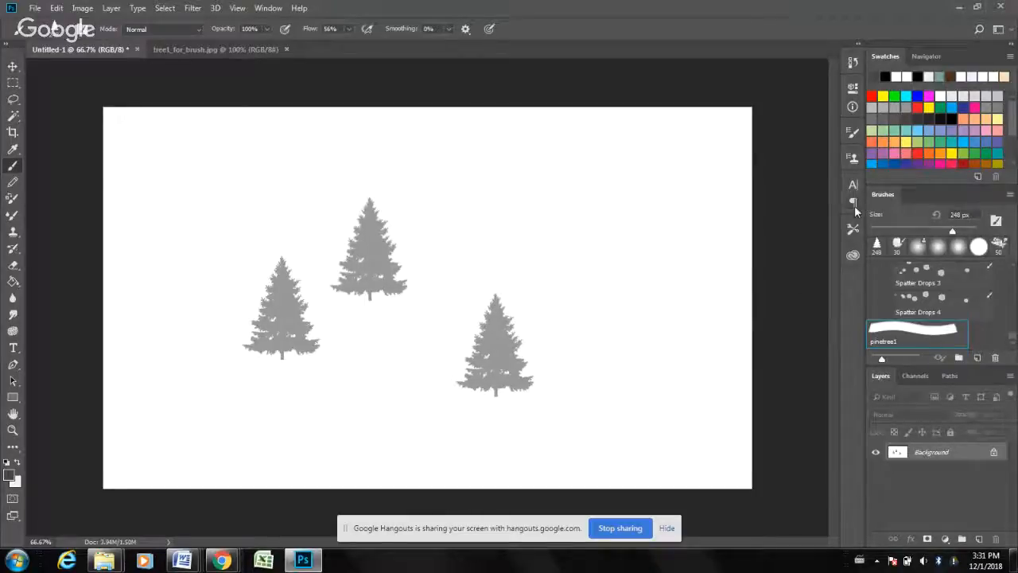
# Choose a muted reddish-brown foreground colour and stamp three more 248 px pine trees overlapping the grey ones.
pyautogui.click(9, 475)
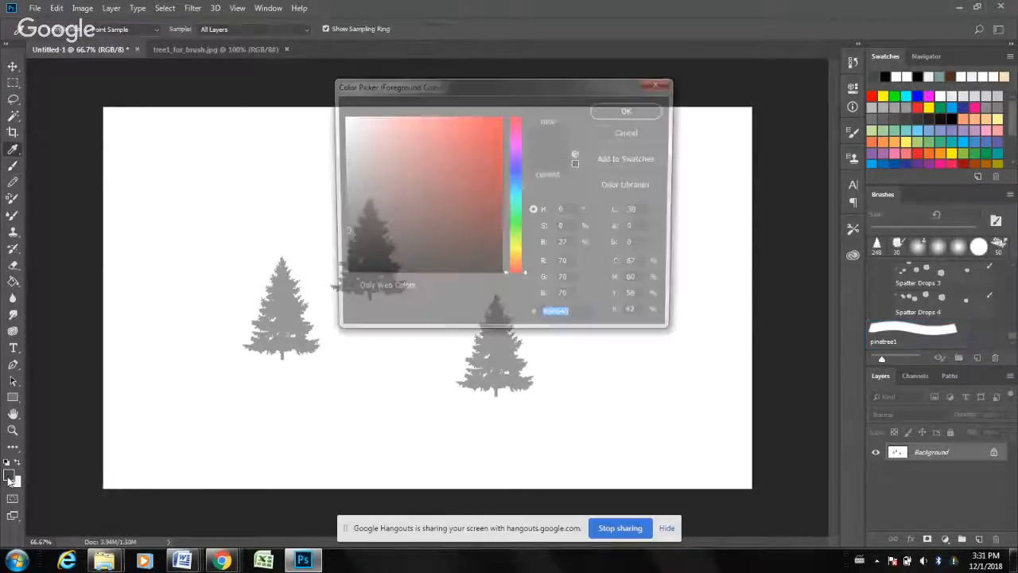
pyautogui.click(630, 109)
pyautogui.click(354, 291)
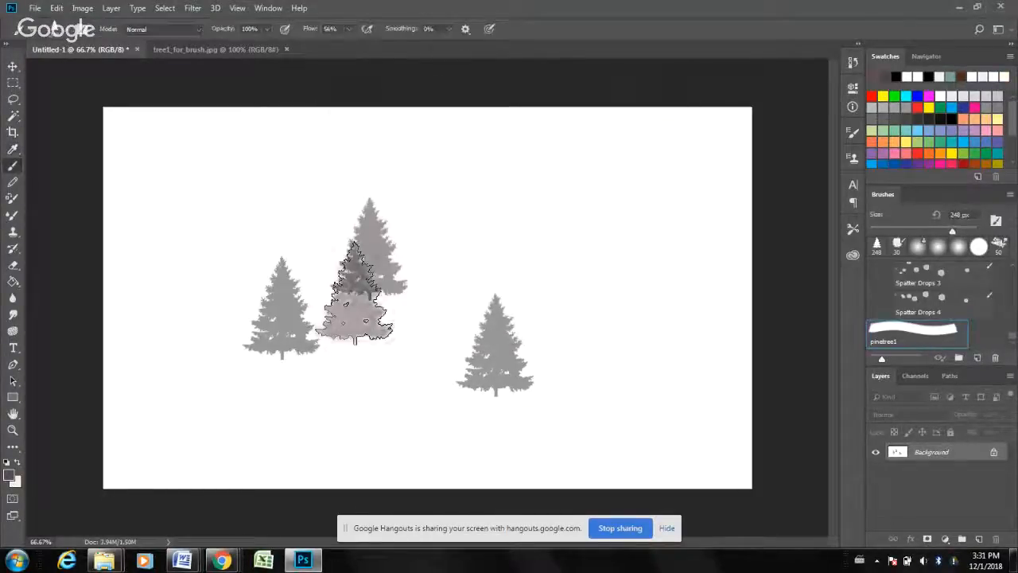
pyautogui.click(475, 300)
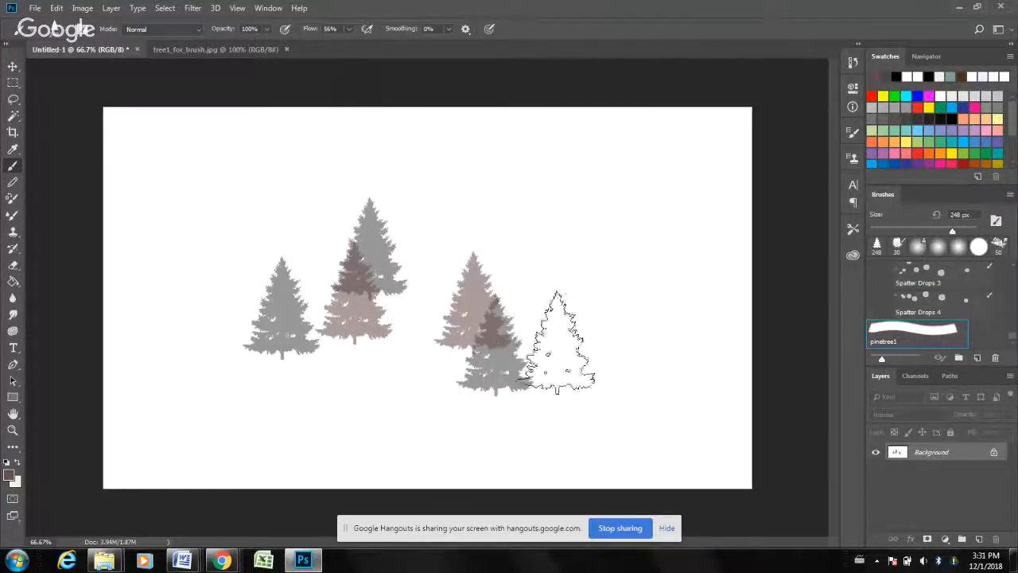
pyautogui.click(476, 371)
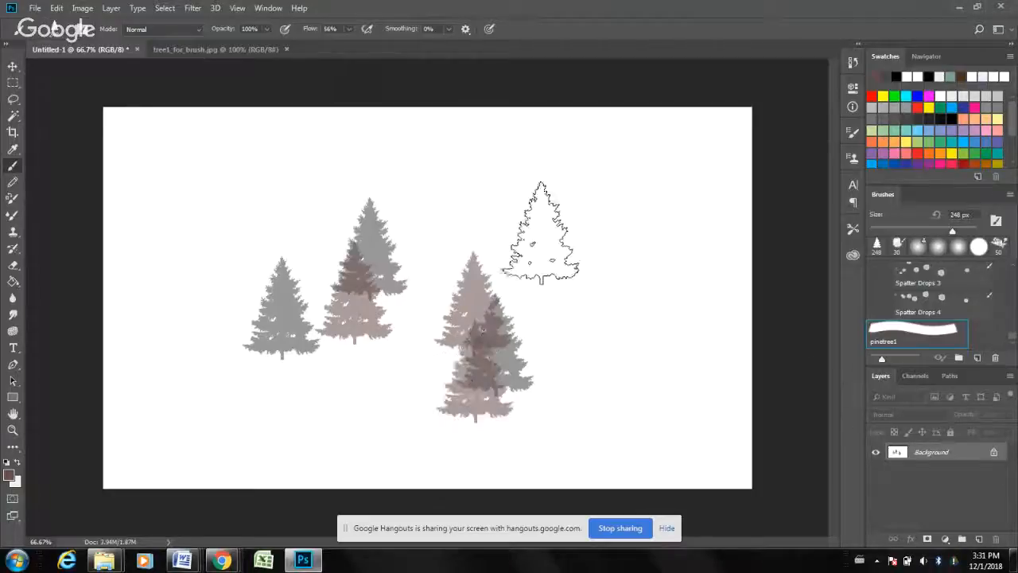
# Reduce the brush size to 86 px and stamp four small trees around the larger pines.
pyautogui.rightClick(518, 271)
pyautogui.click(616, 306)
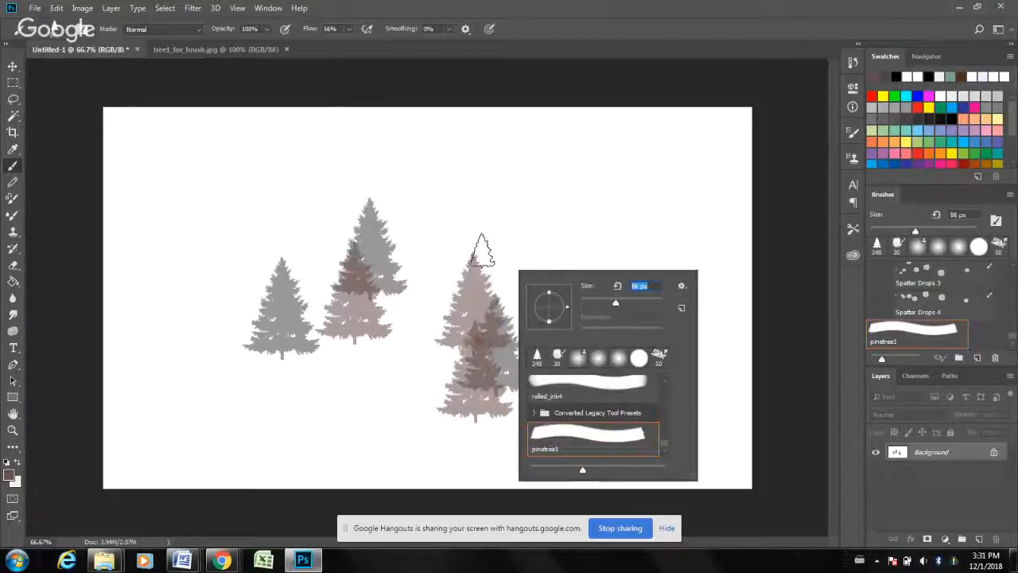
pyautogui.click(490, 230)
pyautogui.click(495, 263)
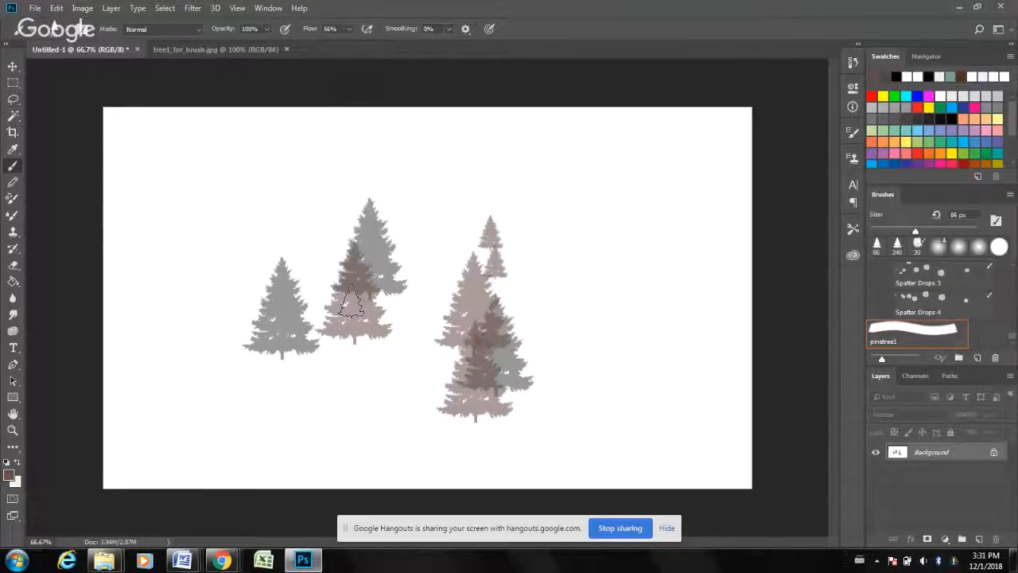
pyautogui.click(331, 288)
pyautogui.click(455, 394)
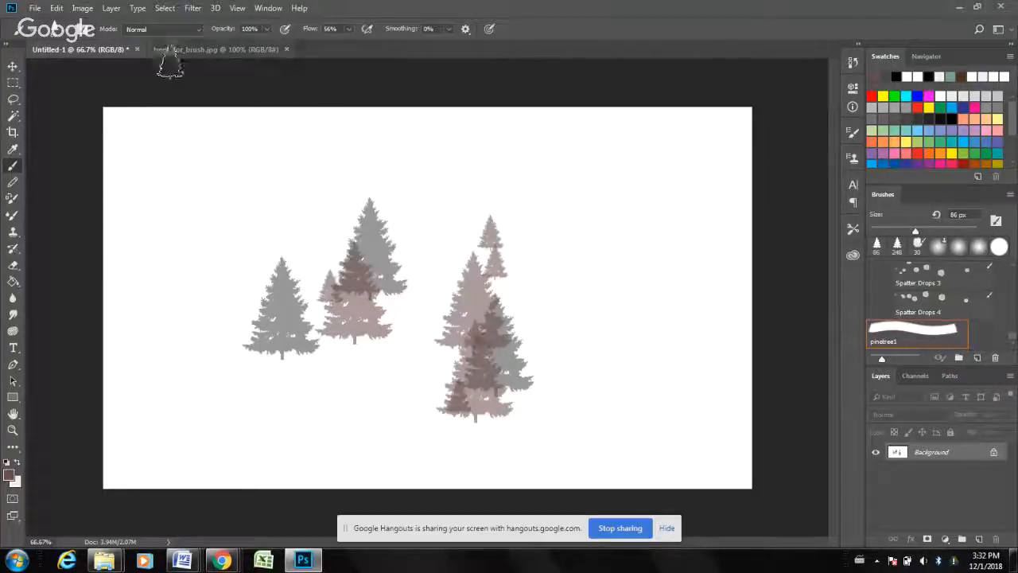
# Open the tree3 image from the 2D & Digital Course folder.
pyautogui.click(34, 9)
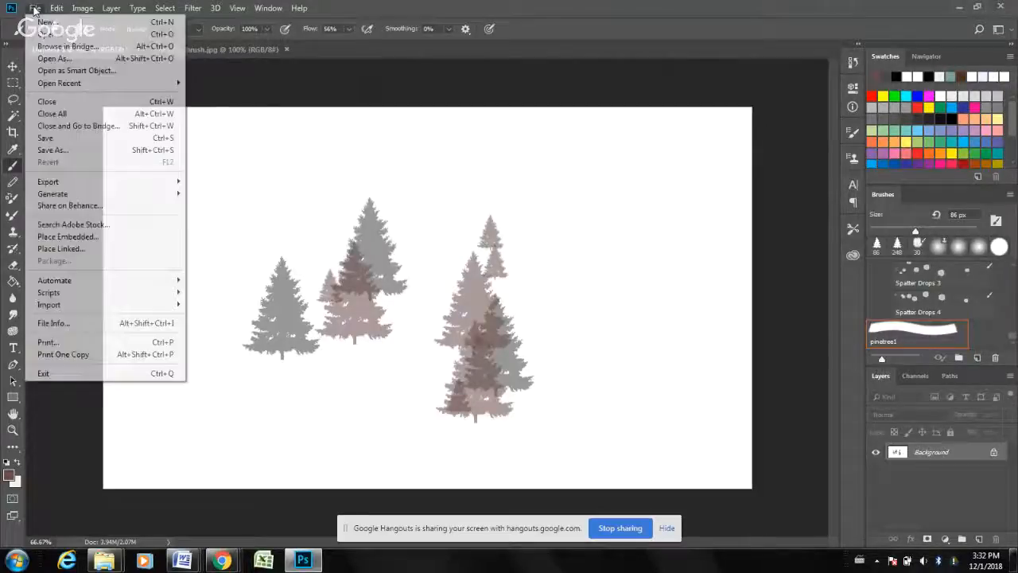
pyautogui.click(50, 38)
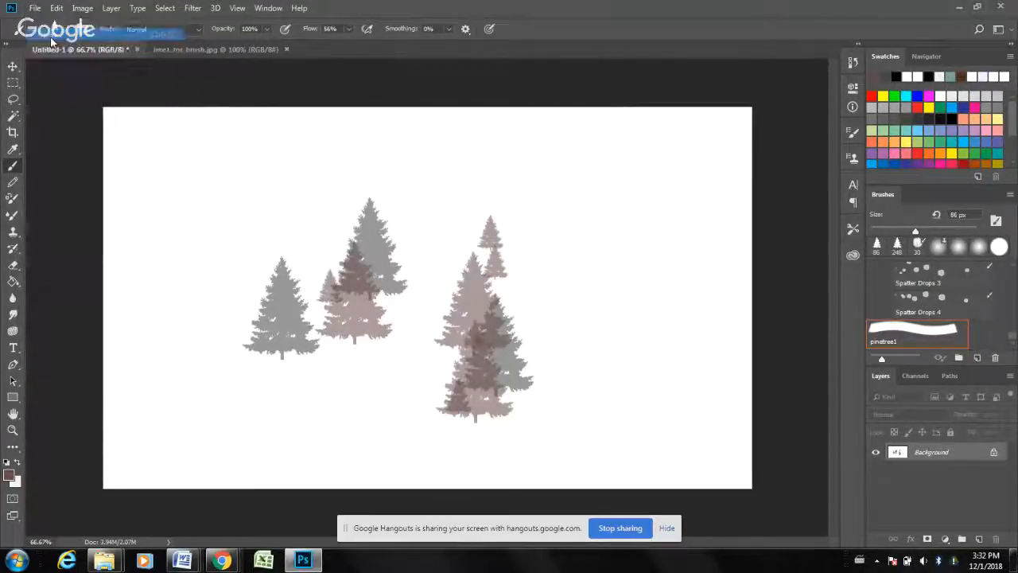
pyautogui.scroll(-5, 606, 320)
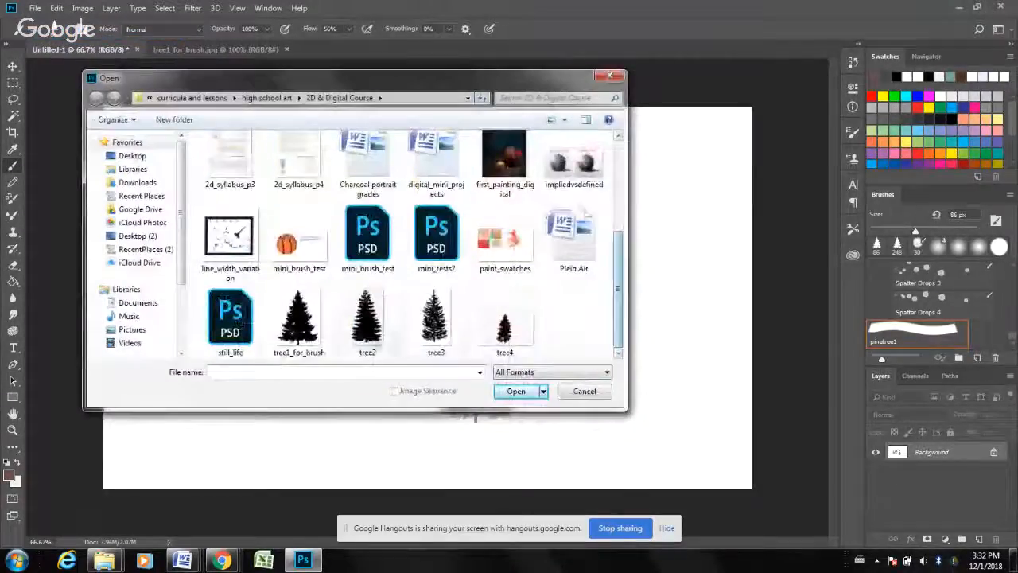
pyautogui.doubleClick(436, 319)
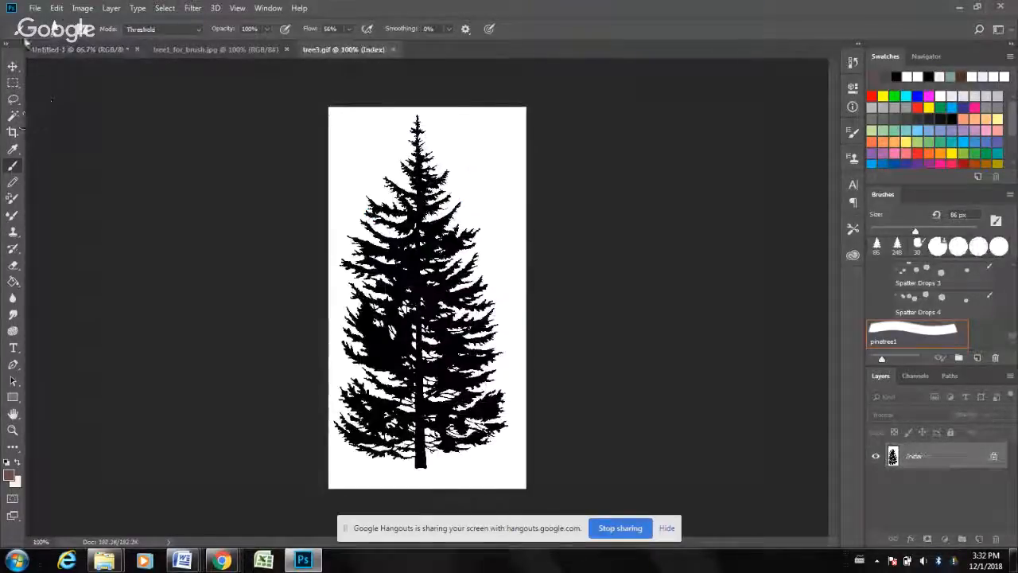
# Define the tree3.gif silhouette as a brush preset named tree2.
pyautogui.click(58, 9)
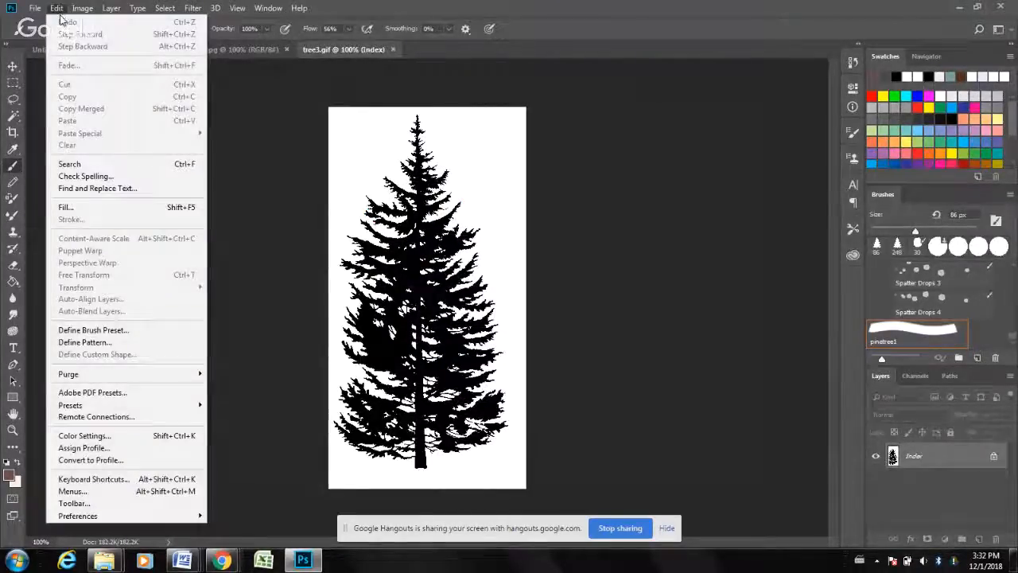
pyautogui.click(122, 335)
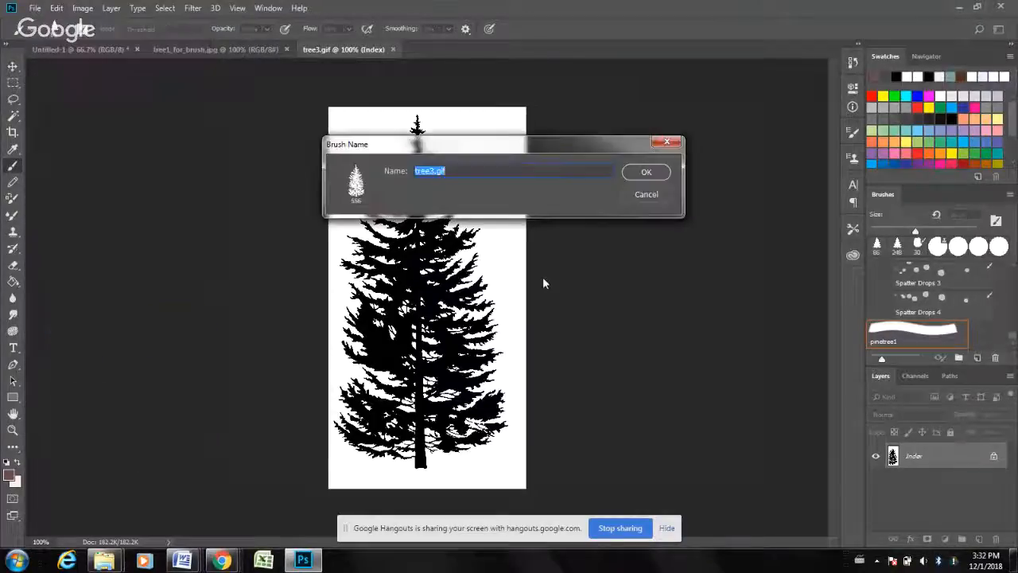
pyautogui.click(646, 173)
pyautogui.write('tree2')
pyautogui.click(646, 173)
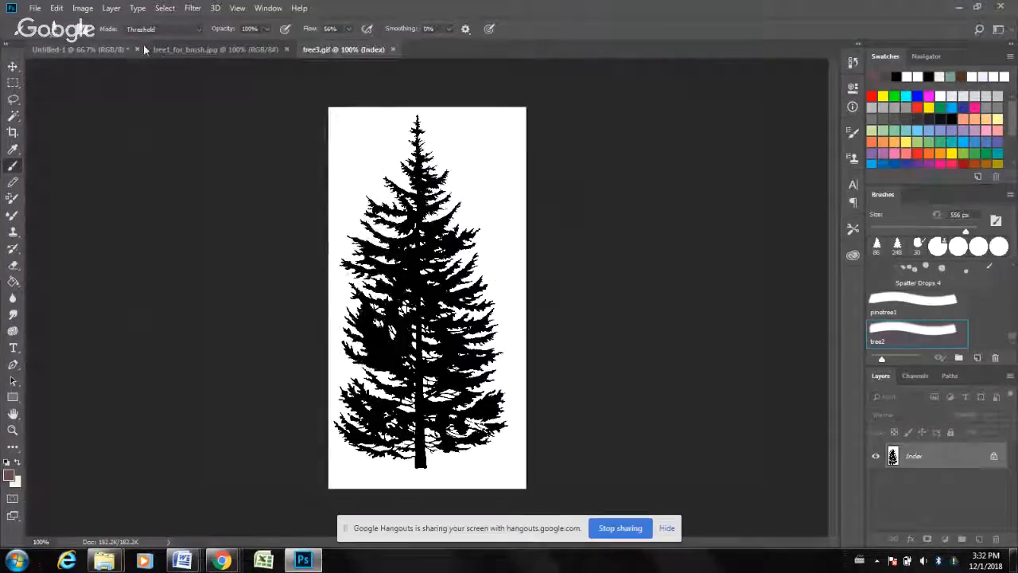
# Stamp three tall trees on the Untitled-1 canvas with the tree2 brush at 556 px: upper right, lower centre and upper left.
pyautogui.click(111, 49)
pyautogui.click(565, 229)
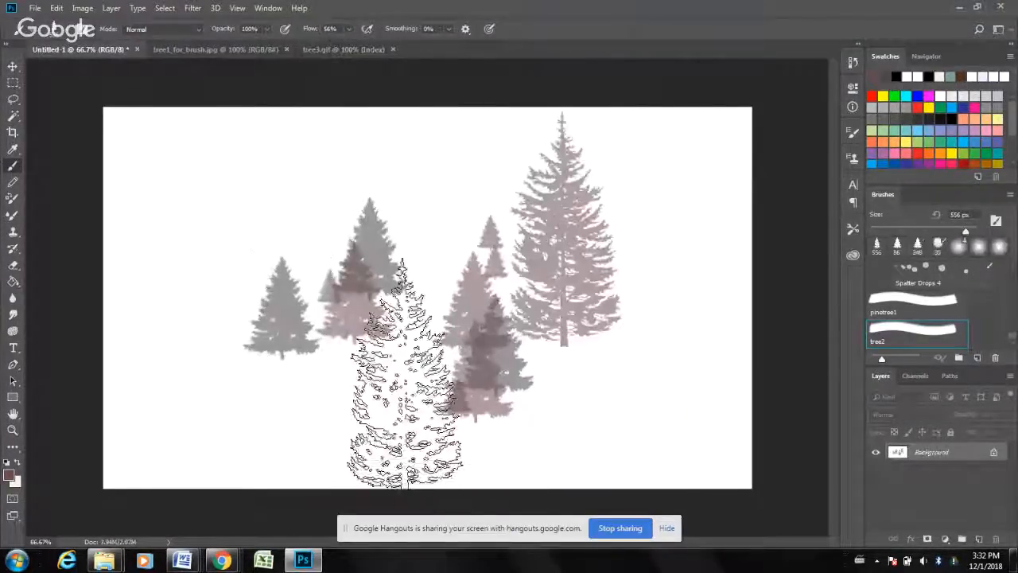
pyautogui.click(405, 374)
pyautogui.click(256, 238)
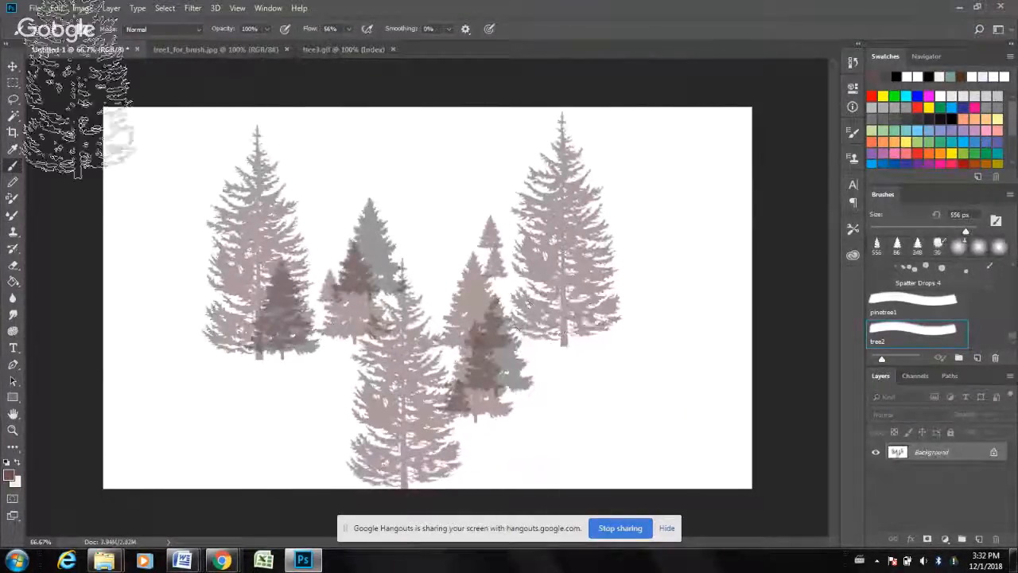
# Reduce the tree2 brush to 155 px and stamp one small tree in the gap near the canvas's upper centre.
pyautogui.rightClick(328, 267)
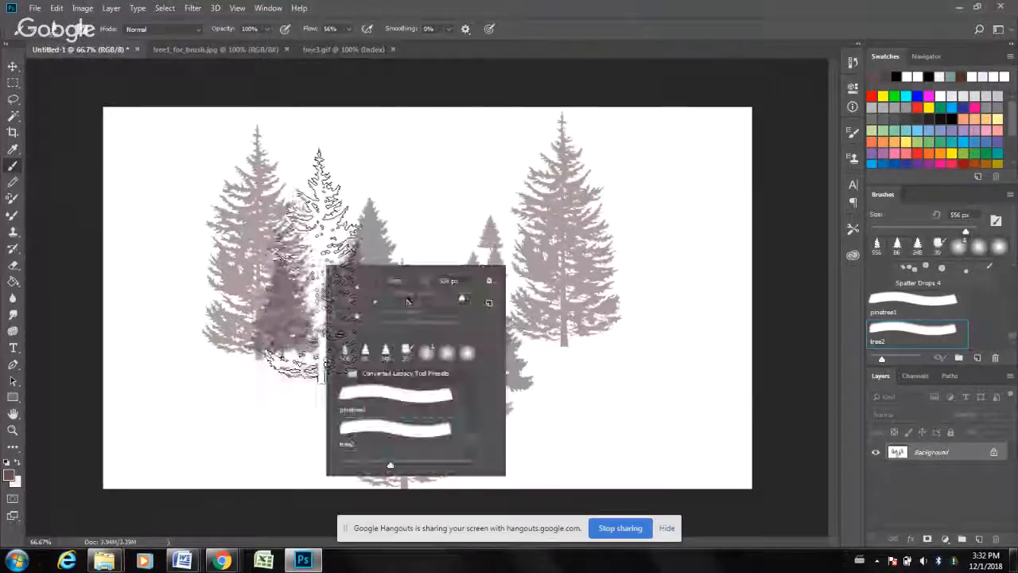
pyautogui.click(443, 300)
pyautogui.click(444, 239)
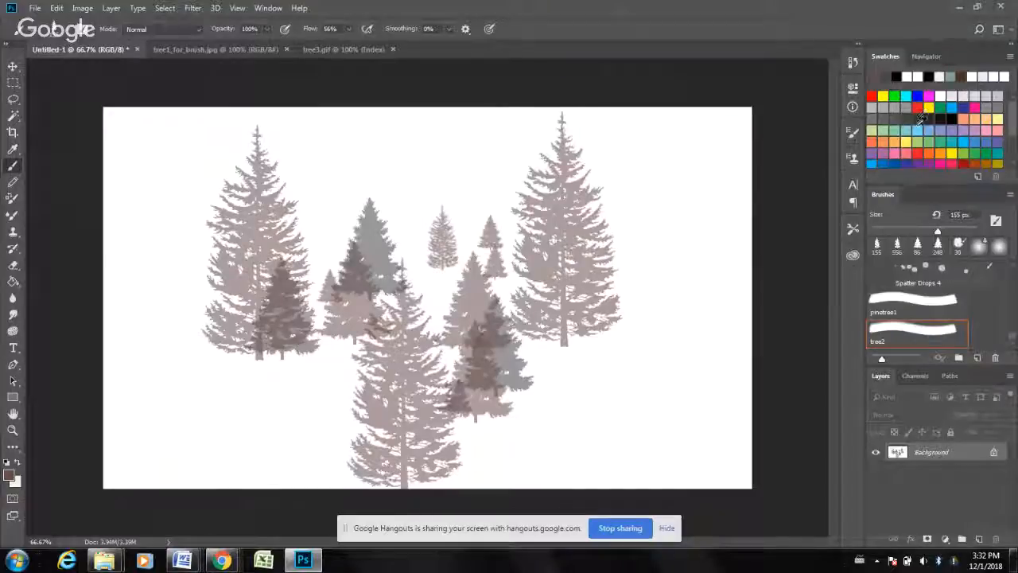
# Set the foreground colour to dark brown #3d2626 and stamp two tree2 trees at 291 px on either side of the tall left tree.
pyautogui.click(10, 477)
pyautogui.click(404, 237)
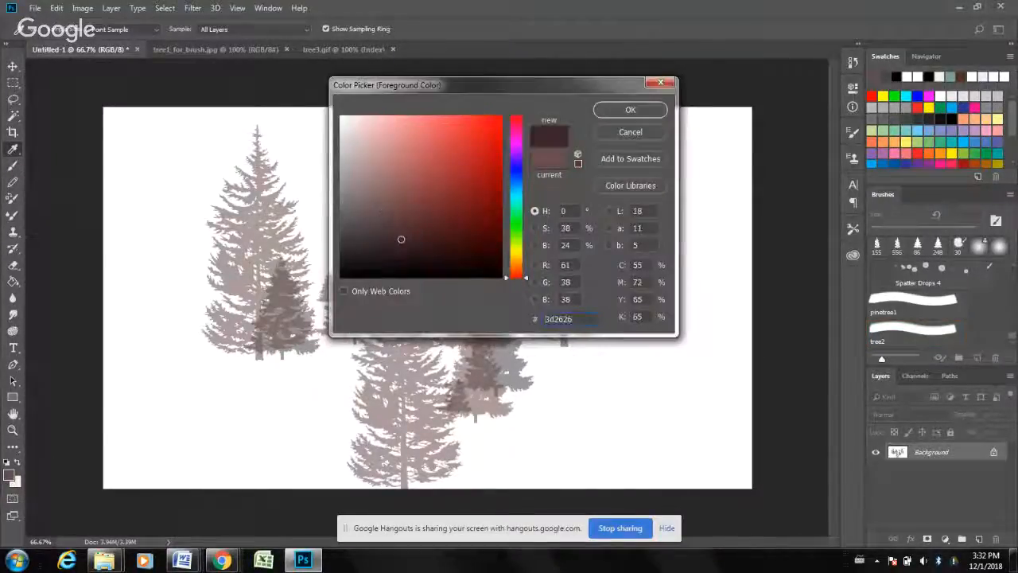
pyautogui.click(660, 112)
pyautogui.rightClick(291, 318)
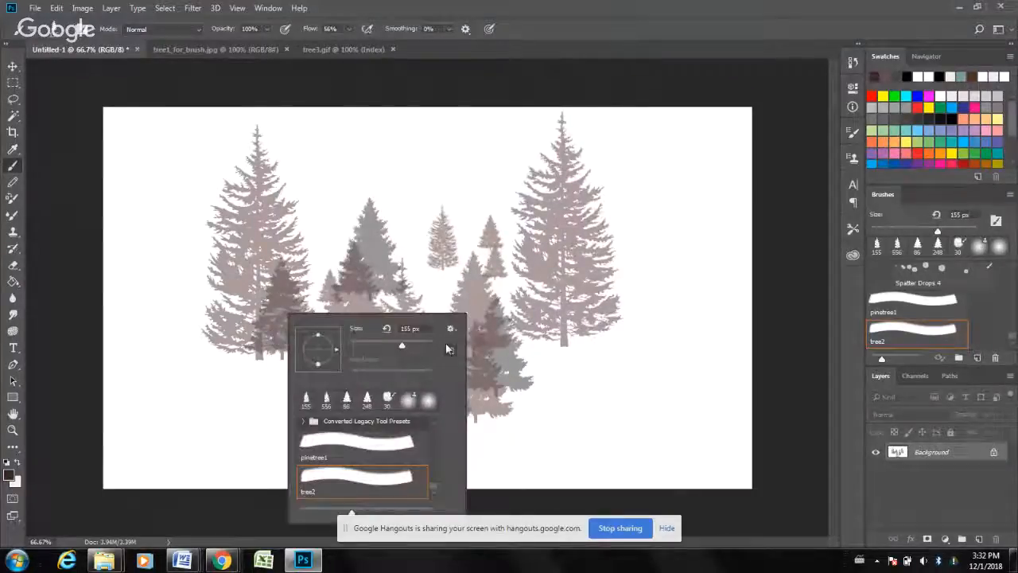
pyautogui.click(196, 293)
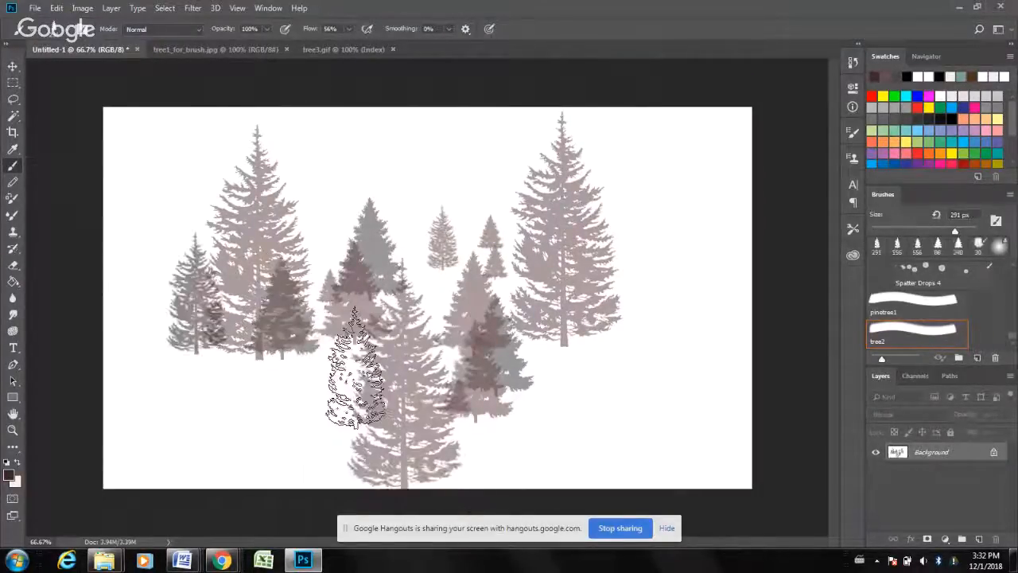
pyautogui.click(325, 252)
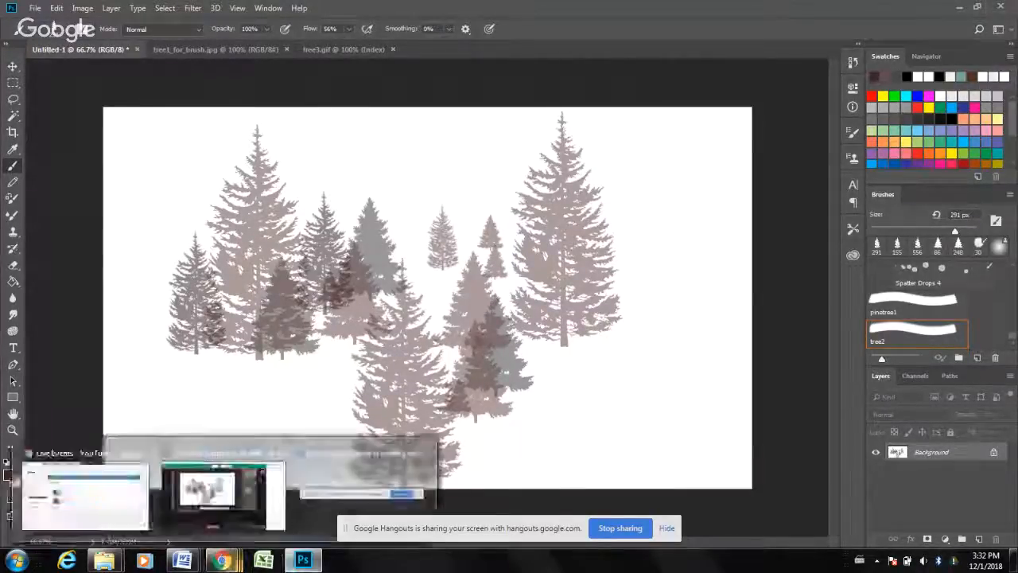
pyautogui.moveTo(223, 561)
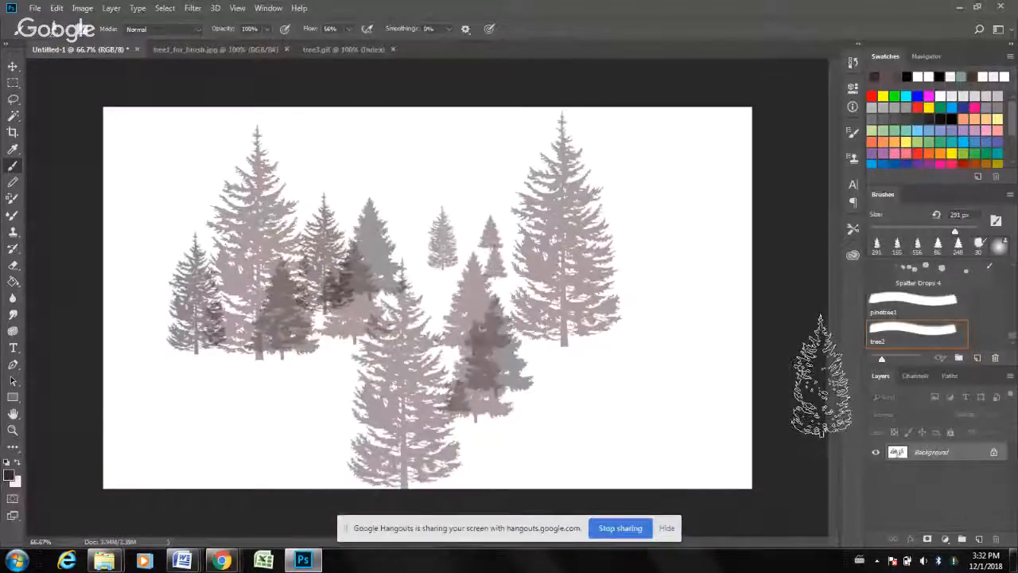
pyautogui.click(37, 9)
pyautogui.click(46, 34)
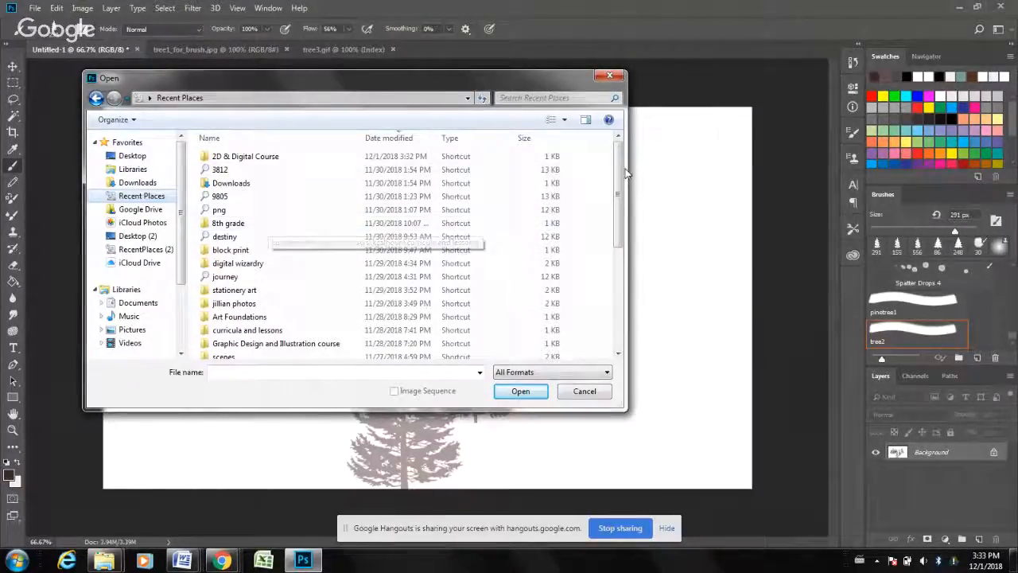
pyautogui.moveTo(620, 179); pyautogui.dragTo(620, 238)
pyautogui.click(566, 98)
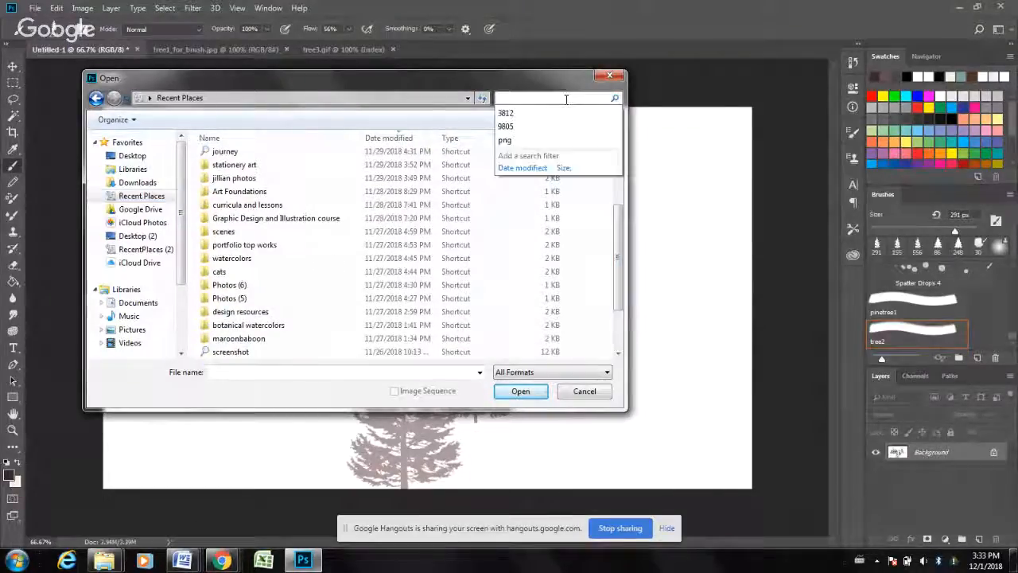
pyautogui.write('design')
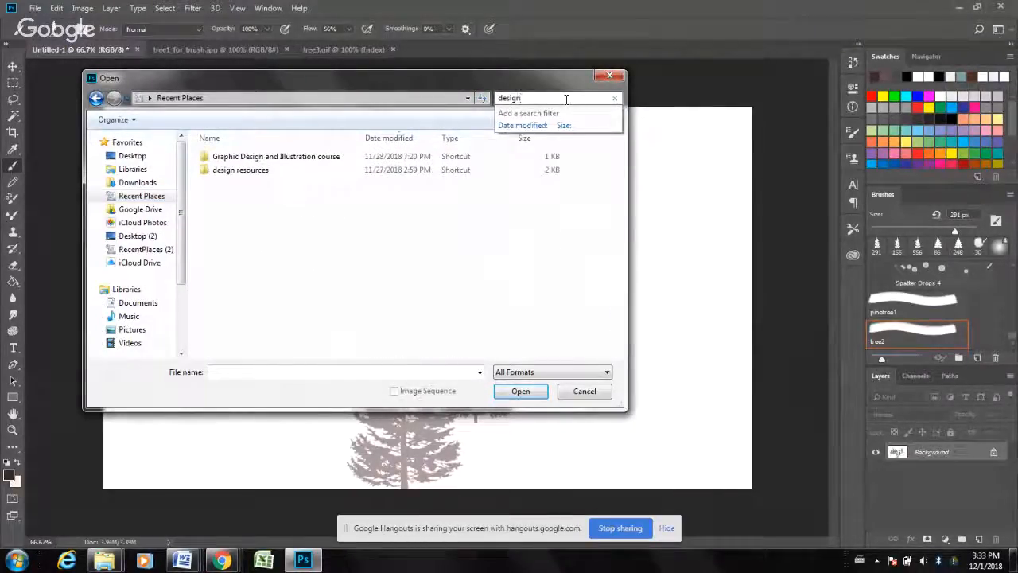
pyautogui.click(263, 177)
pyautogui.doubleClick(244, 172)
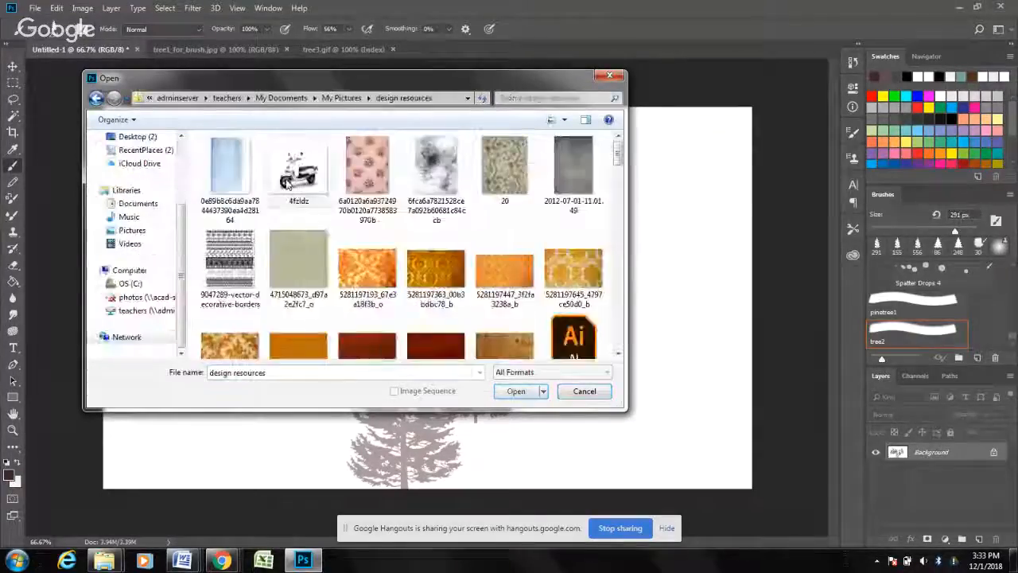
pyautogui.doubleClick(230, 180)
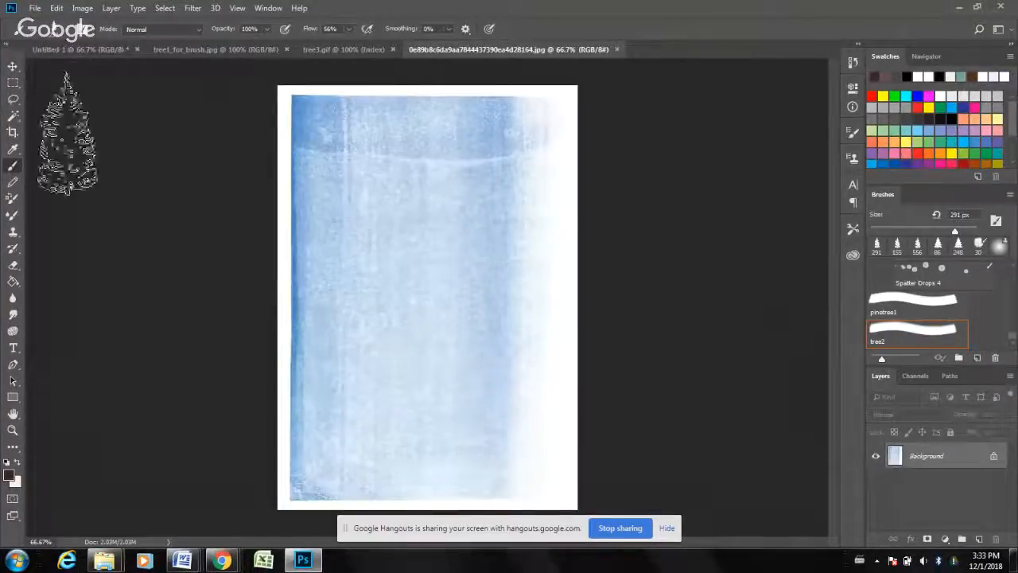
# Lasso a large rounded freehand area inside the blue texture and feather the selection by 10 pixels.
pyautogui.click(13, 98)
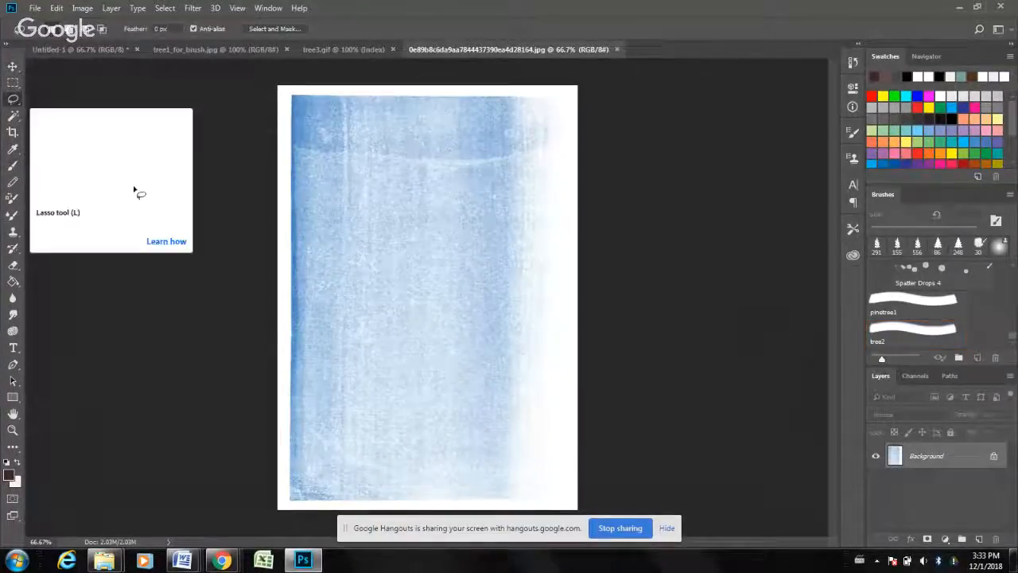
pyautogui.moveTo(511, 265)
pyautogui.mouseDown()
pyautogui.moveTo(466, 168)
pyautogui.moveTo(426, 145)
pyautogui.mouseUp()
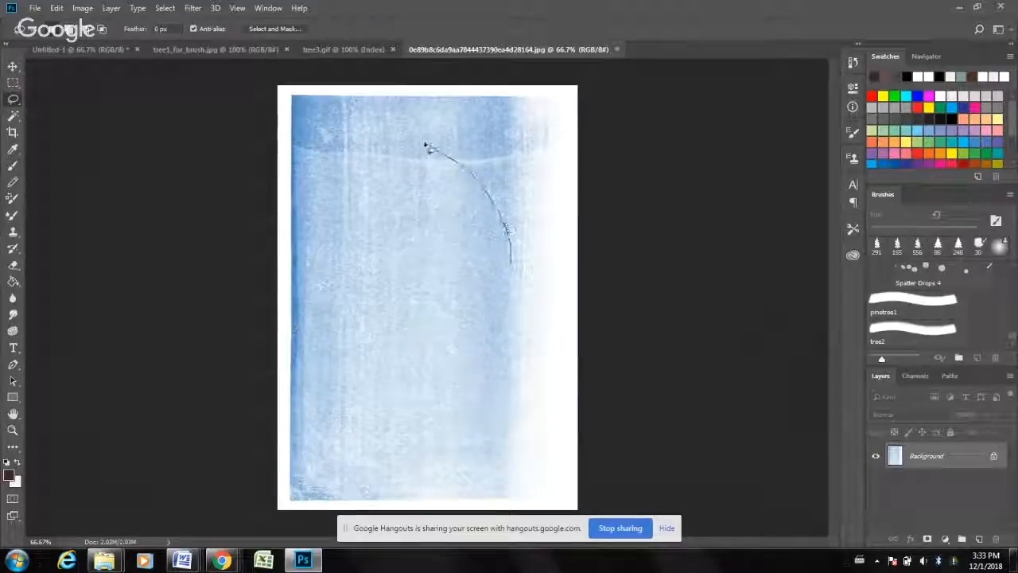
pyautogui.moveTo(318, 178); pyautogui.dragTo(314, 273)
pyautogui.moveTo(324, 380)
pyautogui.mouseDown()
pyautogui.moveTo(466, 396)
pyautogui.moveTo(493, 352)
pyautogui.mouseUp()
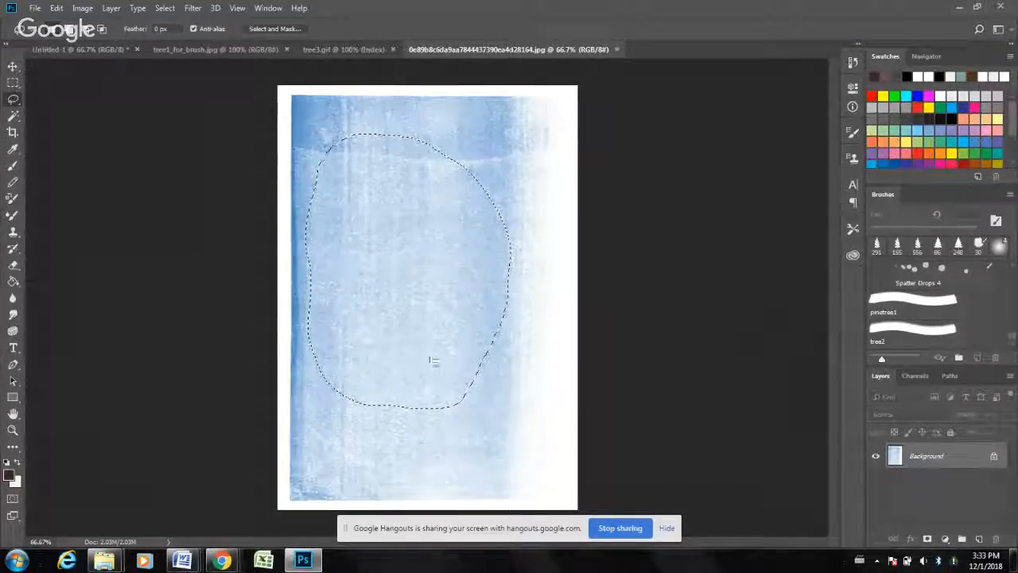
pyautogui.rightClick(450, 170)
pyautogui.click(511, 200)
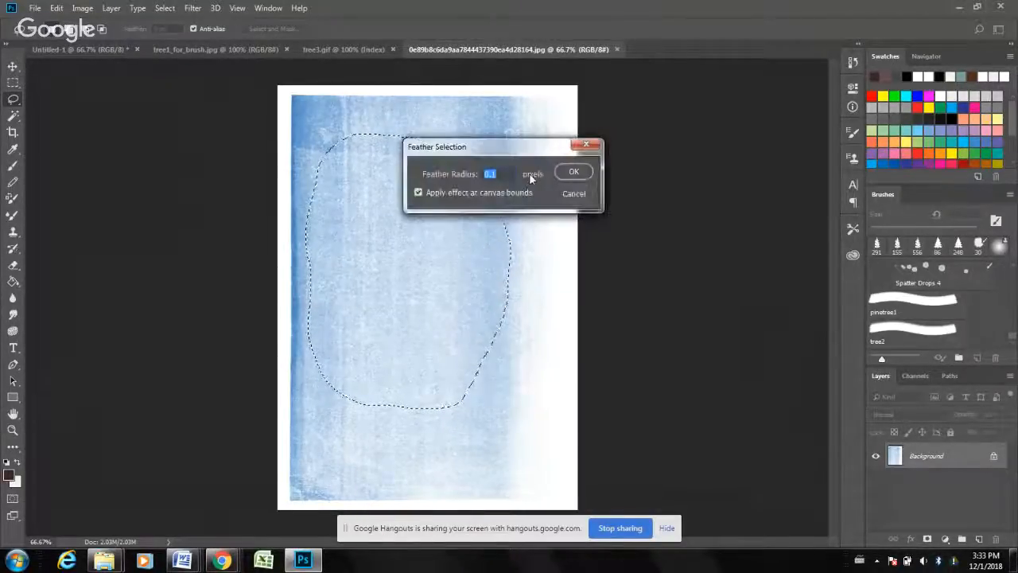
pyautogui.write('10')
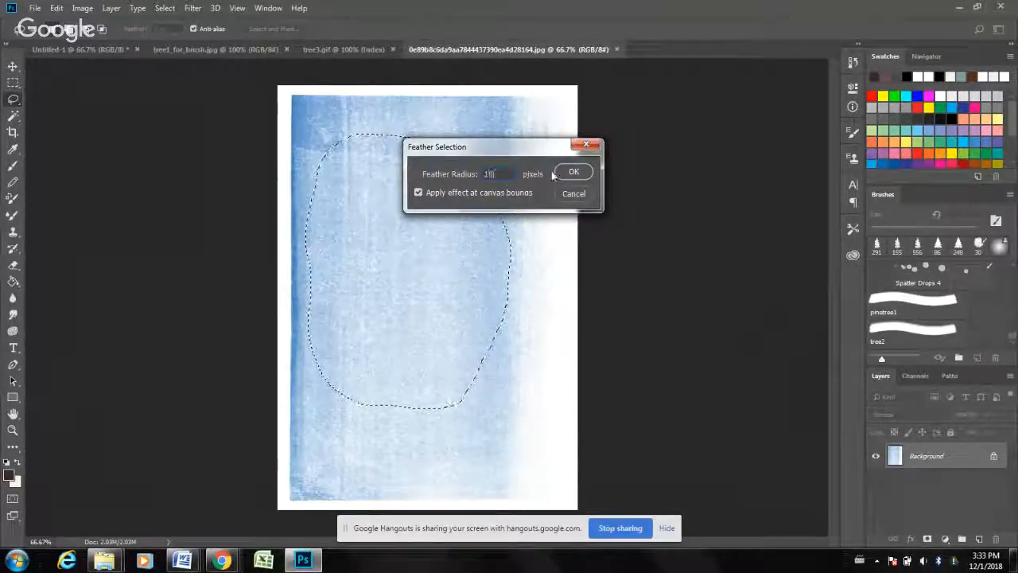
pyautogui.click(577, 173)
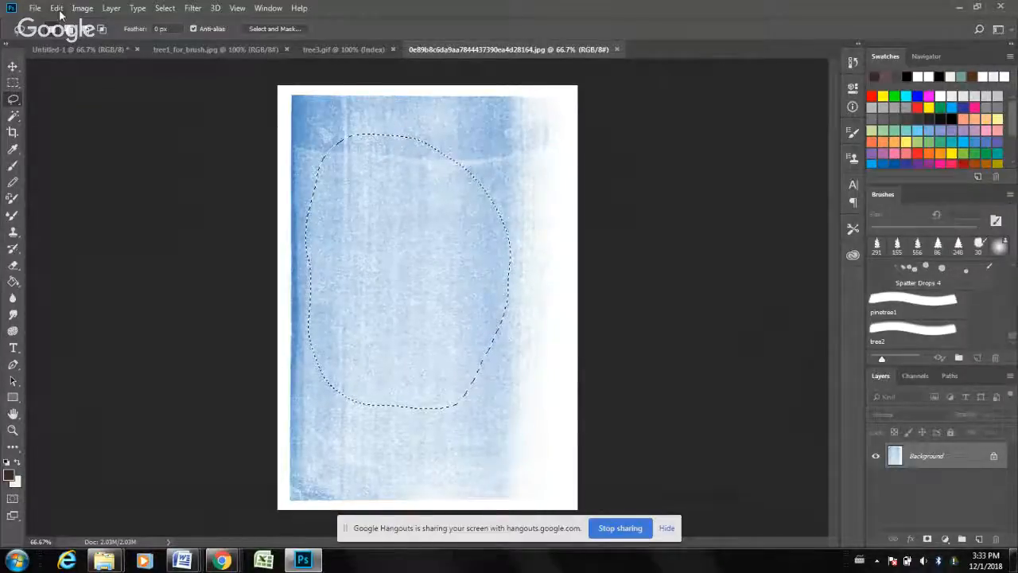
# Define the feathered texture selection as a brush preset named soft_rolled_ink.
pyautogui.click(57, 9)
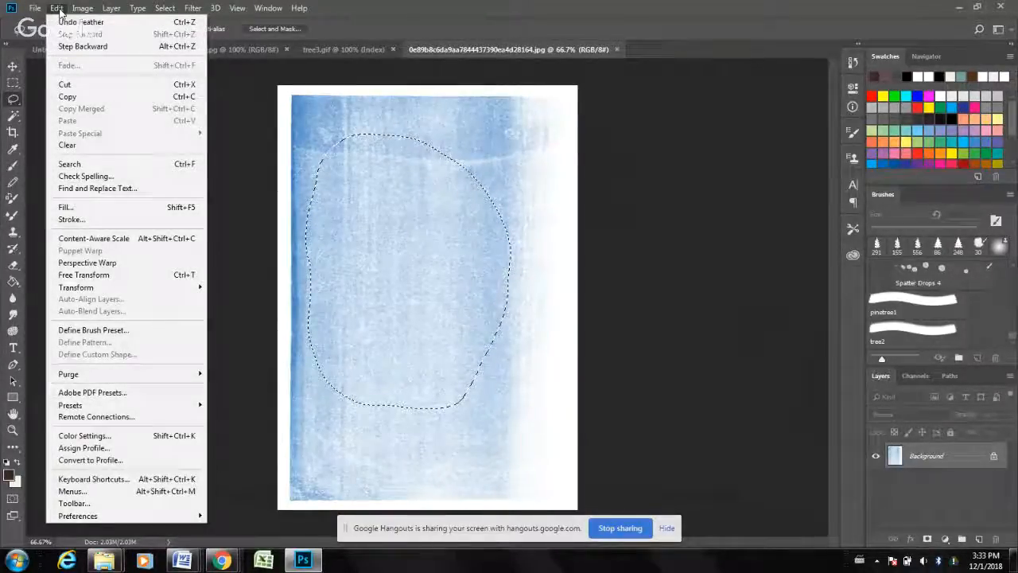
pyautogui.click(88, 330)
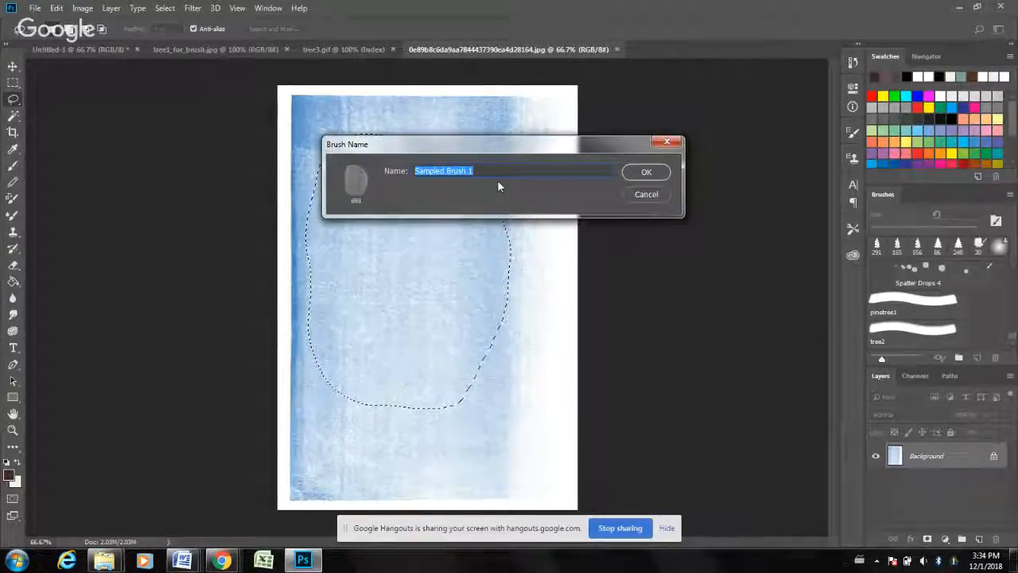
pyautogui.write('soft')
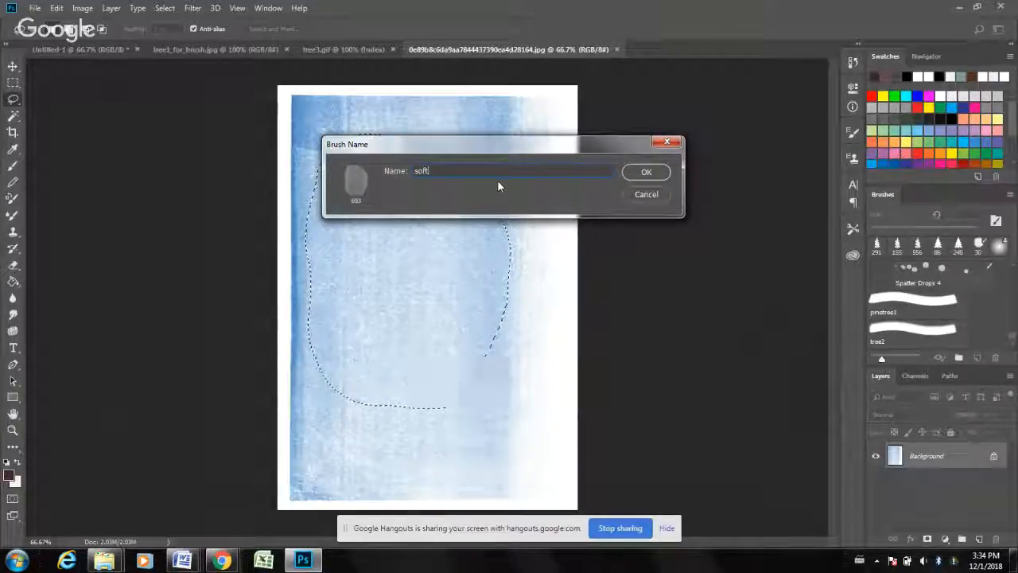
pyautogui.write('_rolled')
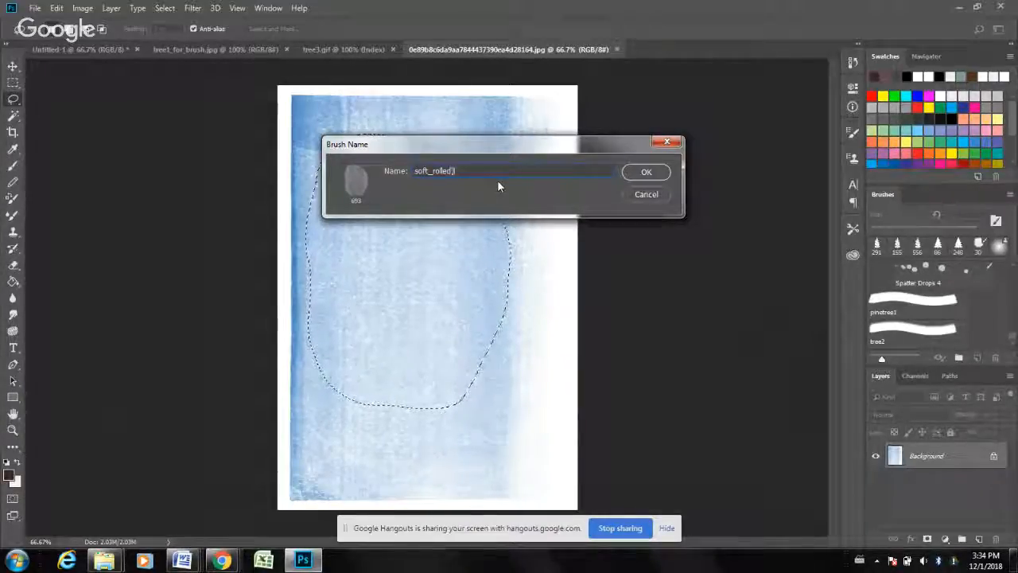
pyautogui.write('_ink_')
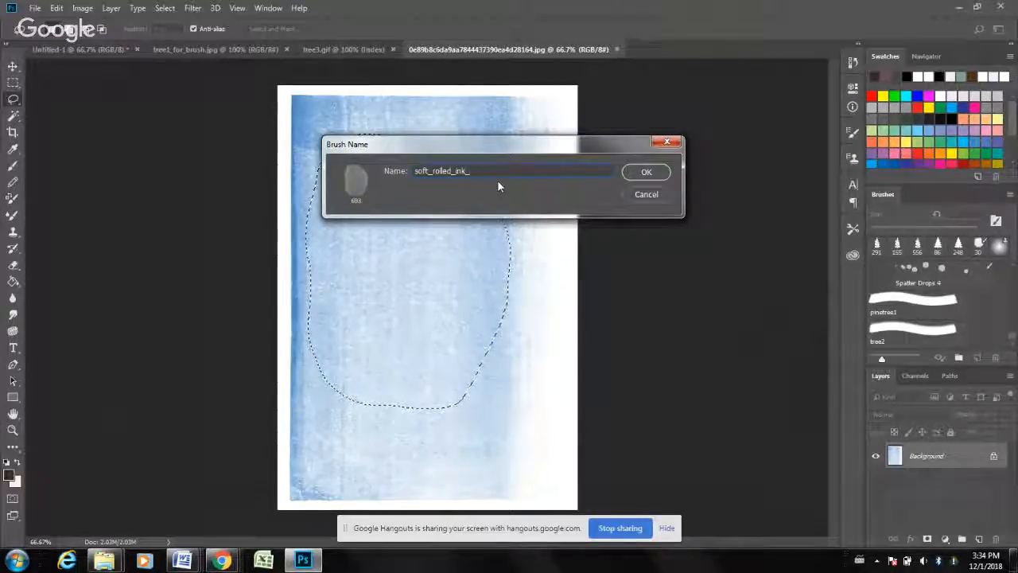
pyautogui.press('BackSpace')
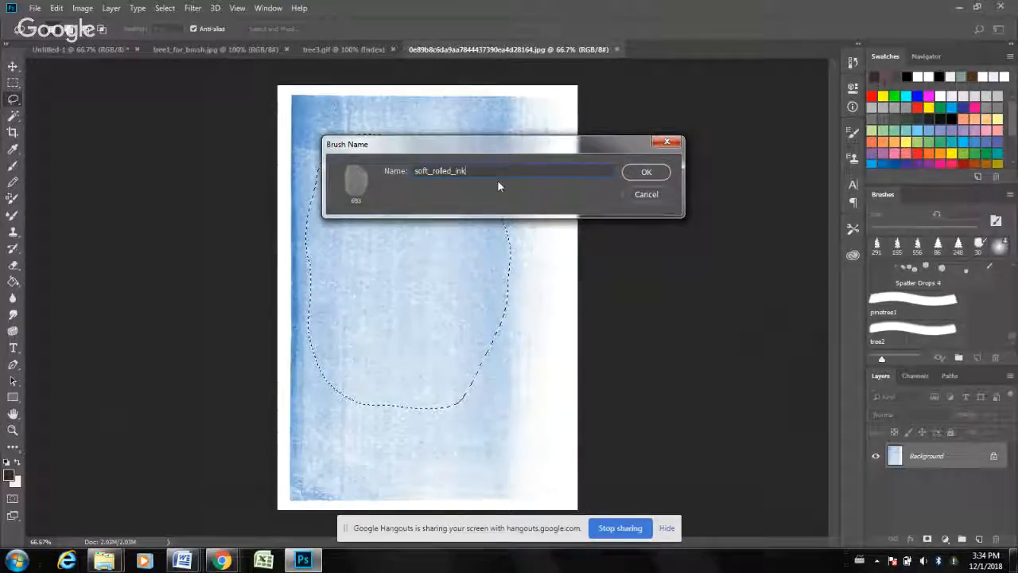
pyautogui.click(646, 173)
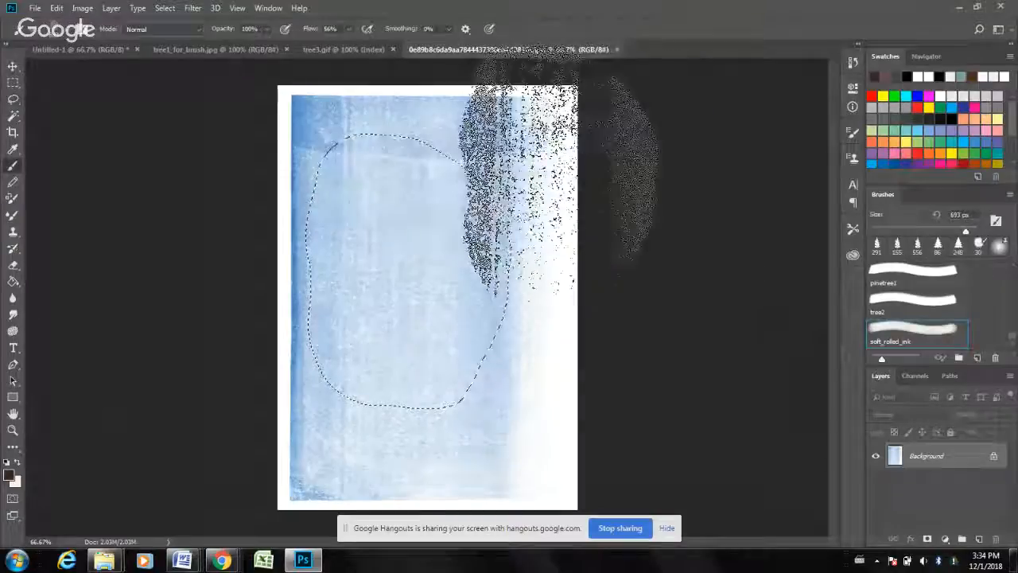
# Stamp the soft_rolled_ink brush at 693 px in overlapping patches over the centre and right side of the Untitled-1 canvas.
pyautogui.click(101, 55)
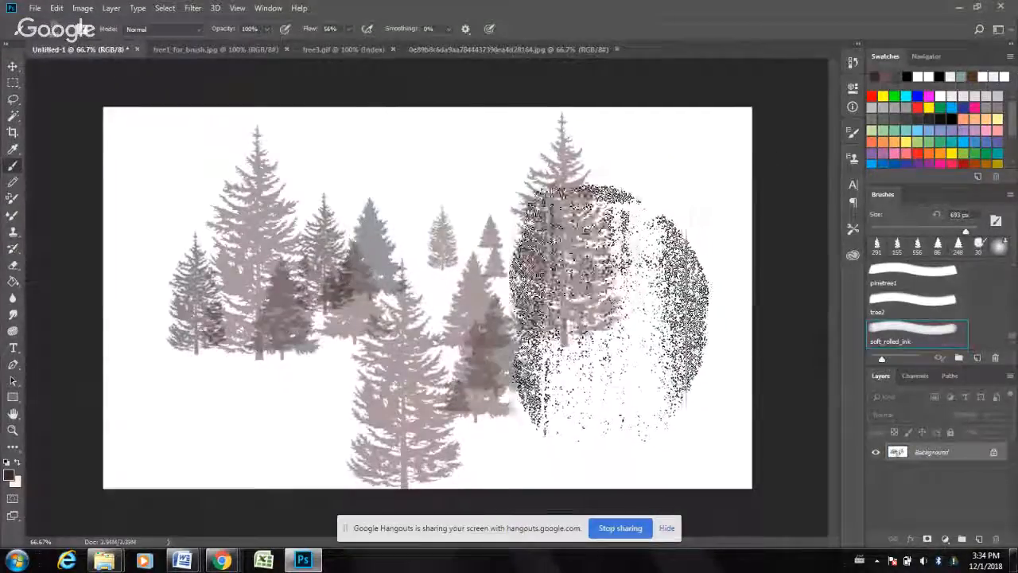
pyautogui.click(617, 310)
pyautogui.click(409, 175)
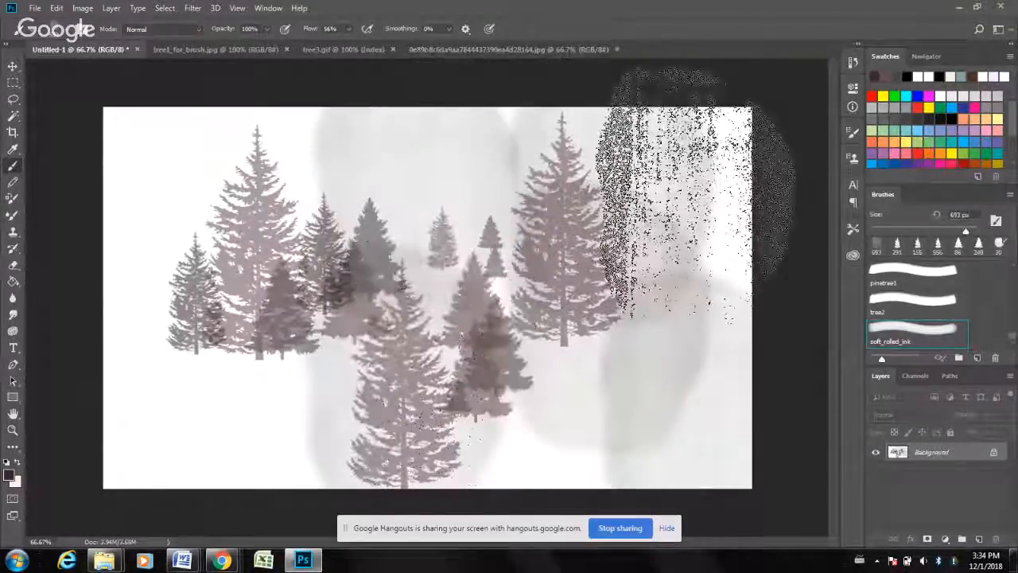
# Enlarge the soft_rolled_ink brush to 2165 px and stamp its texture across the tree scene.
pyautogui.rightClick(621, 248)
pyautogui.moveTo(730, 268); pyautogui.dragTo(732, 268)
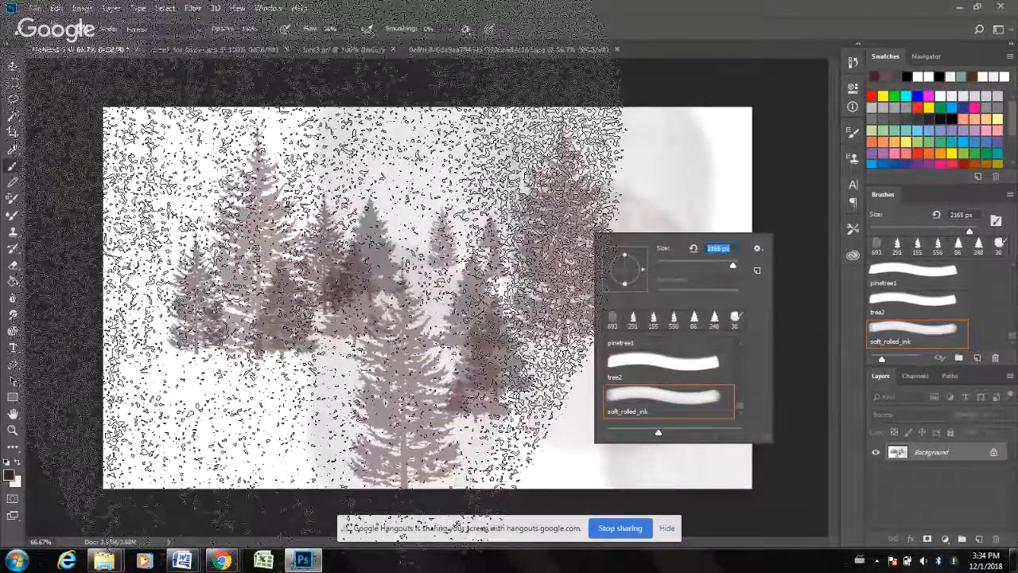
pyautogui.click(397, 233)
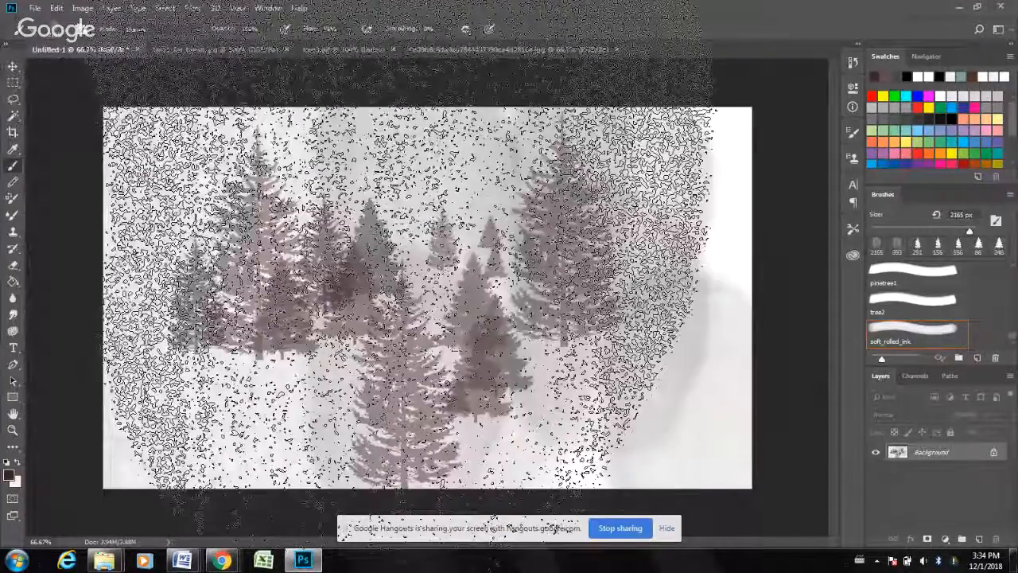
# Set the soft_rolled_ink brush to 1811 px and stamp more texture, including over the canvas's upper right area.
pyautogui.rightClick(568, 172)
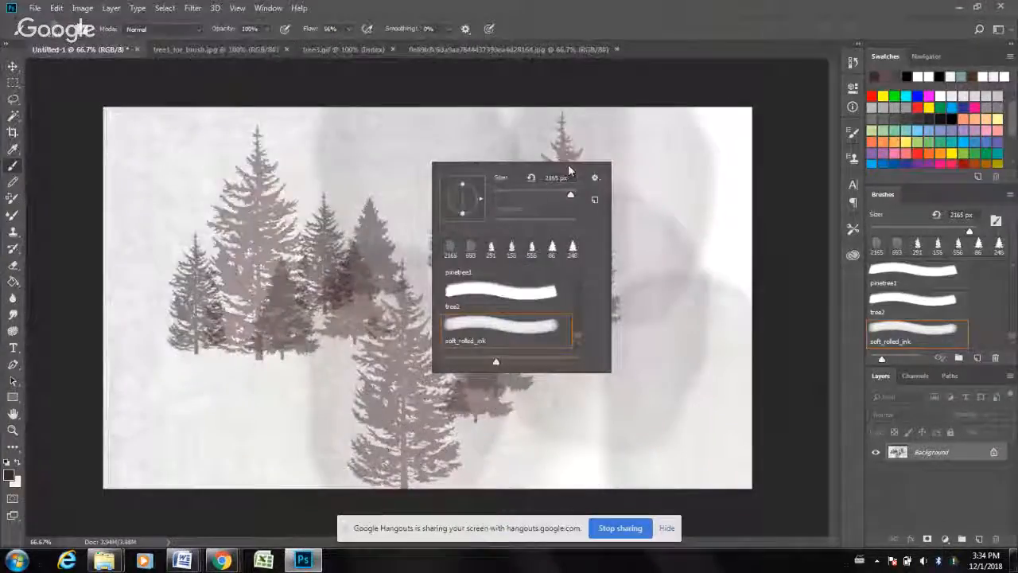
pyautogui.moveTo(569, 196); pyautogui.dragTo(567, 196)
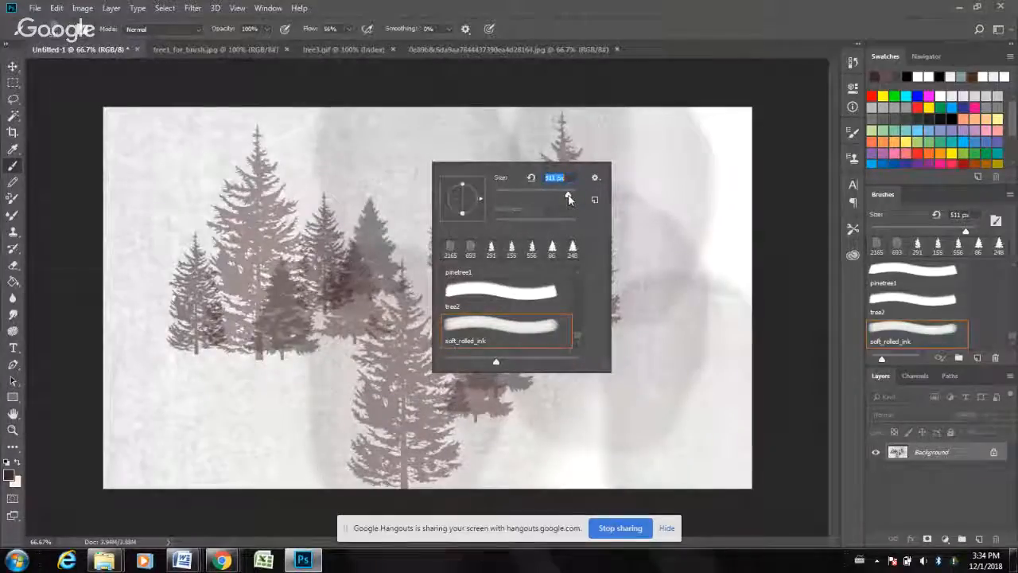
pyautogui.moveTo(568, 197); pyautogui.dragTo(570, 200)
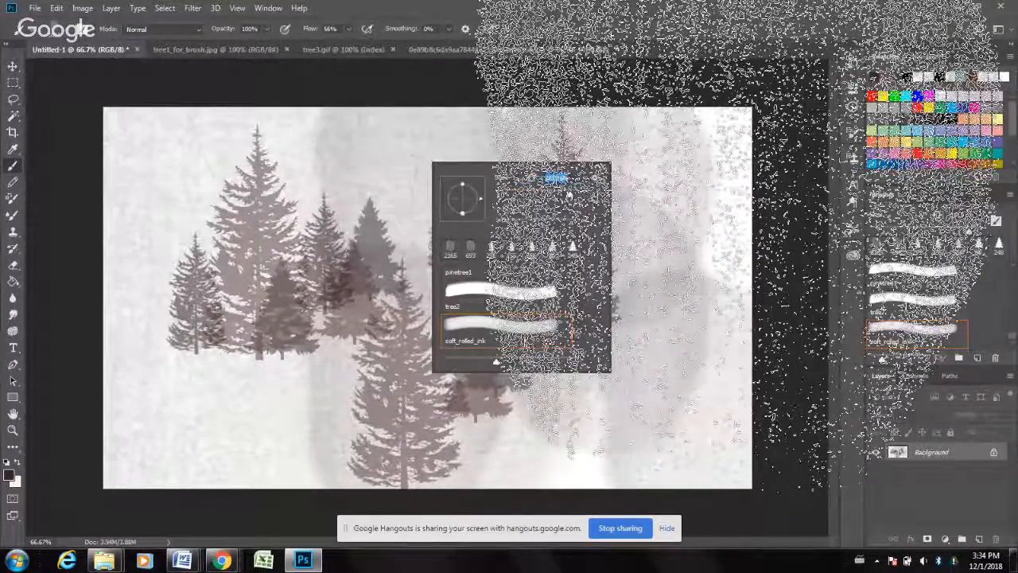
pyautogui.click(736, 159)
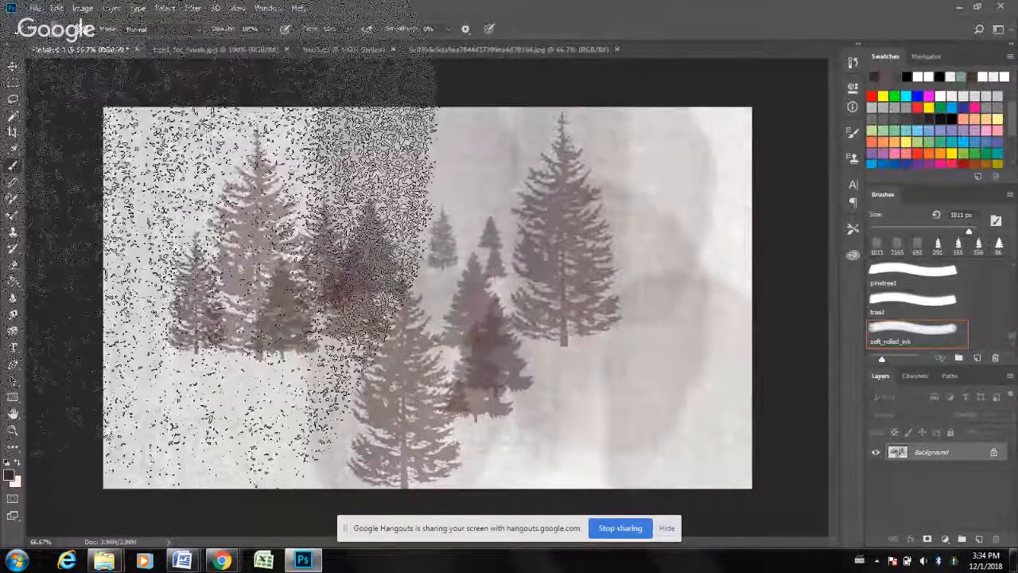
# Reduce the soft_rolled_ink brush size to 155 px.
pyautogui.rightClick(182, 146)
pyautogui.click(296, 178)
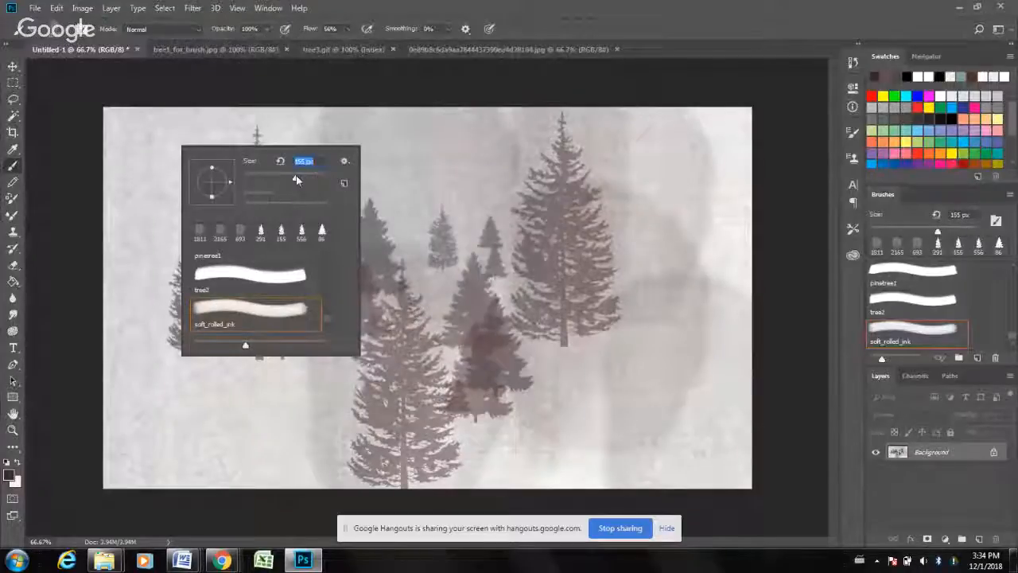
pyautogui.click(492, 5)
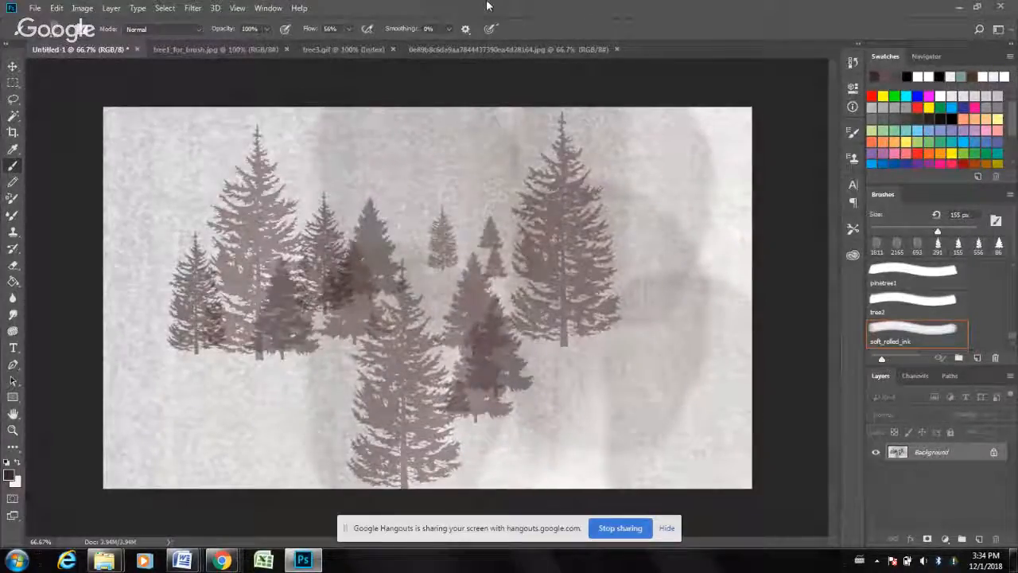
# Switch to the Google Hangouts broadcast window.
pyautogui.moveTo(222, 560)
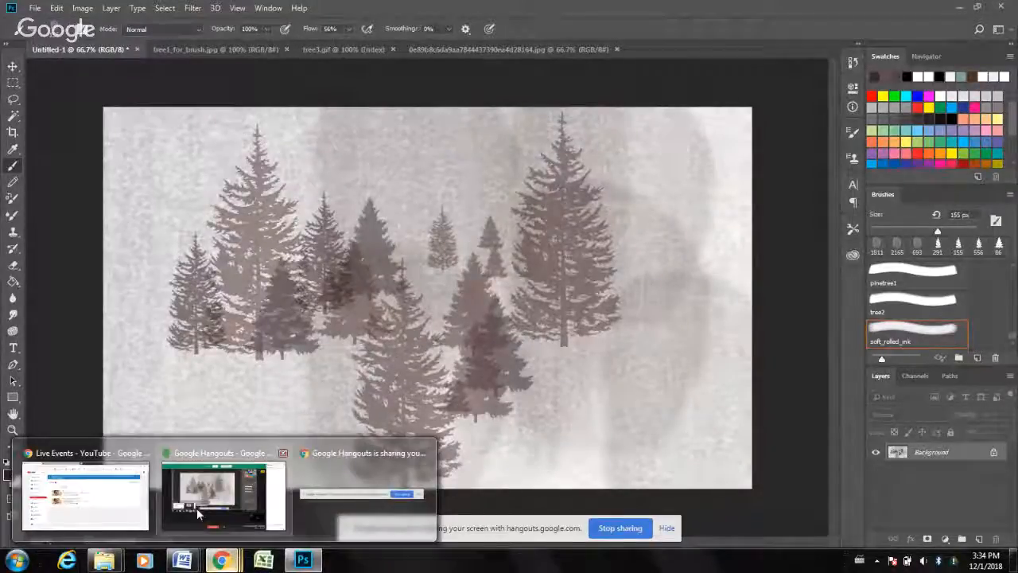
pyautogui.click(240, 527)
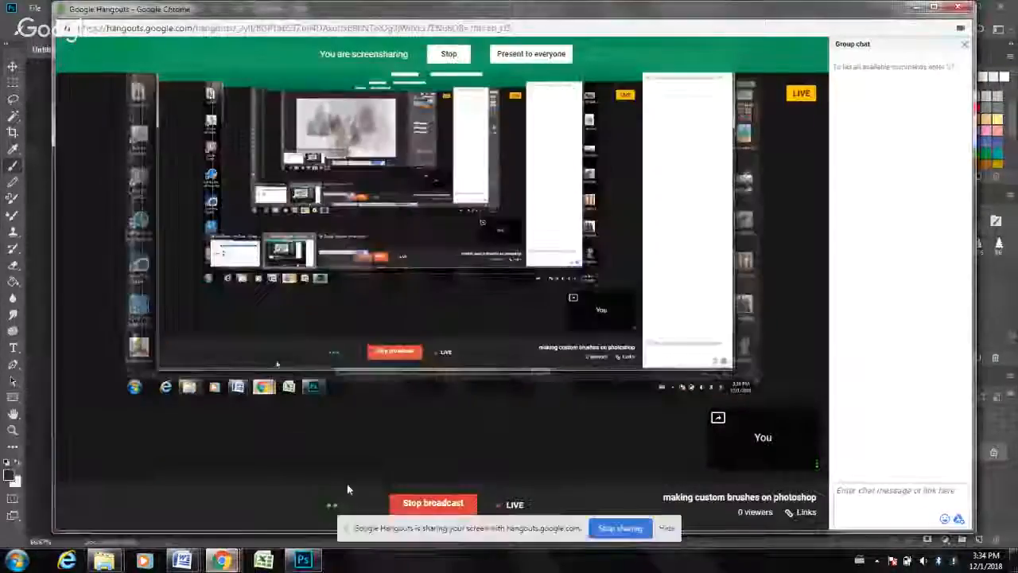